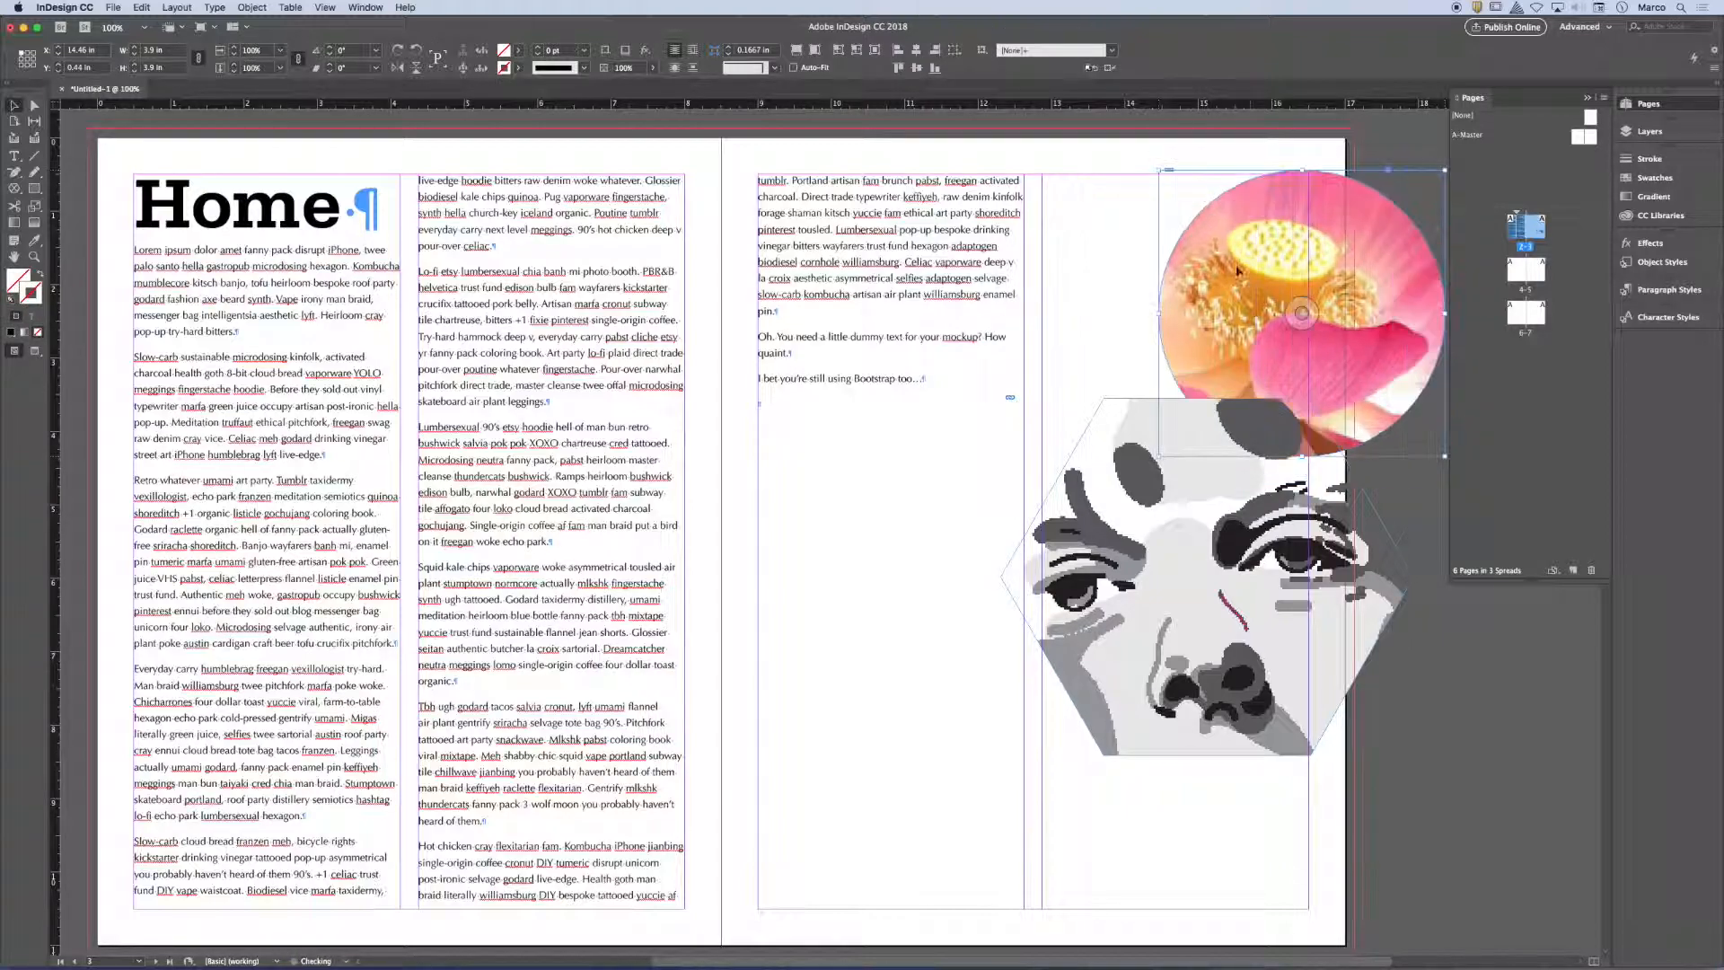
Step: Move the hexagonal face image toward the right page's lower right and place the circular flower image over that page's text column
left_click_drag(1153, 589, 1238, 591)
left_click_drag(1197, 281, 1178, 349)
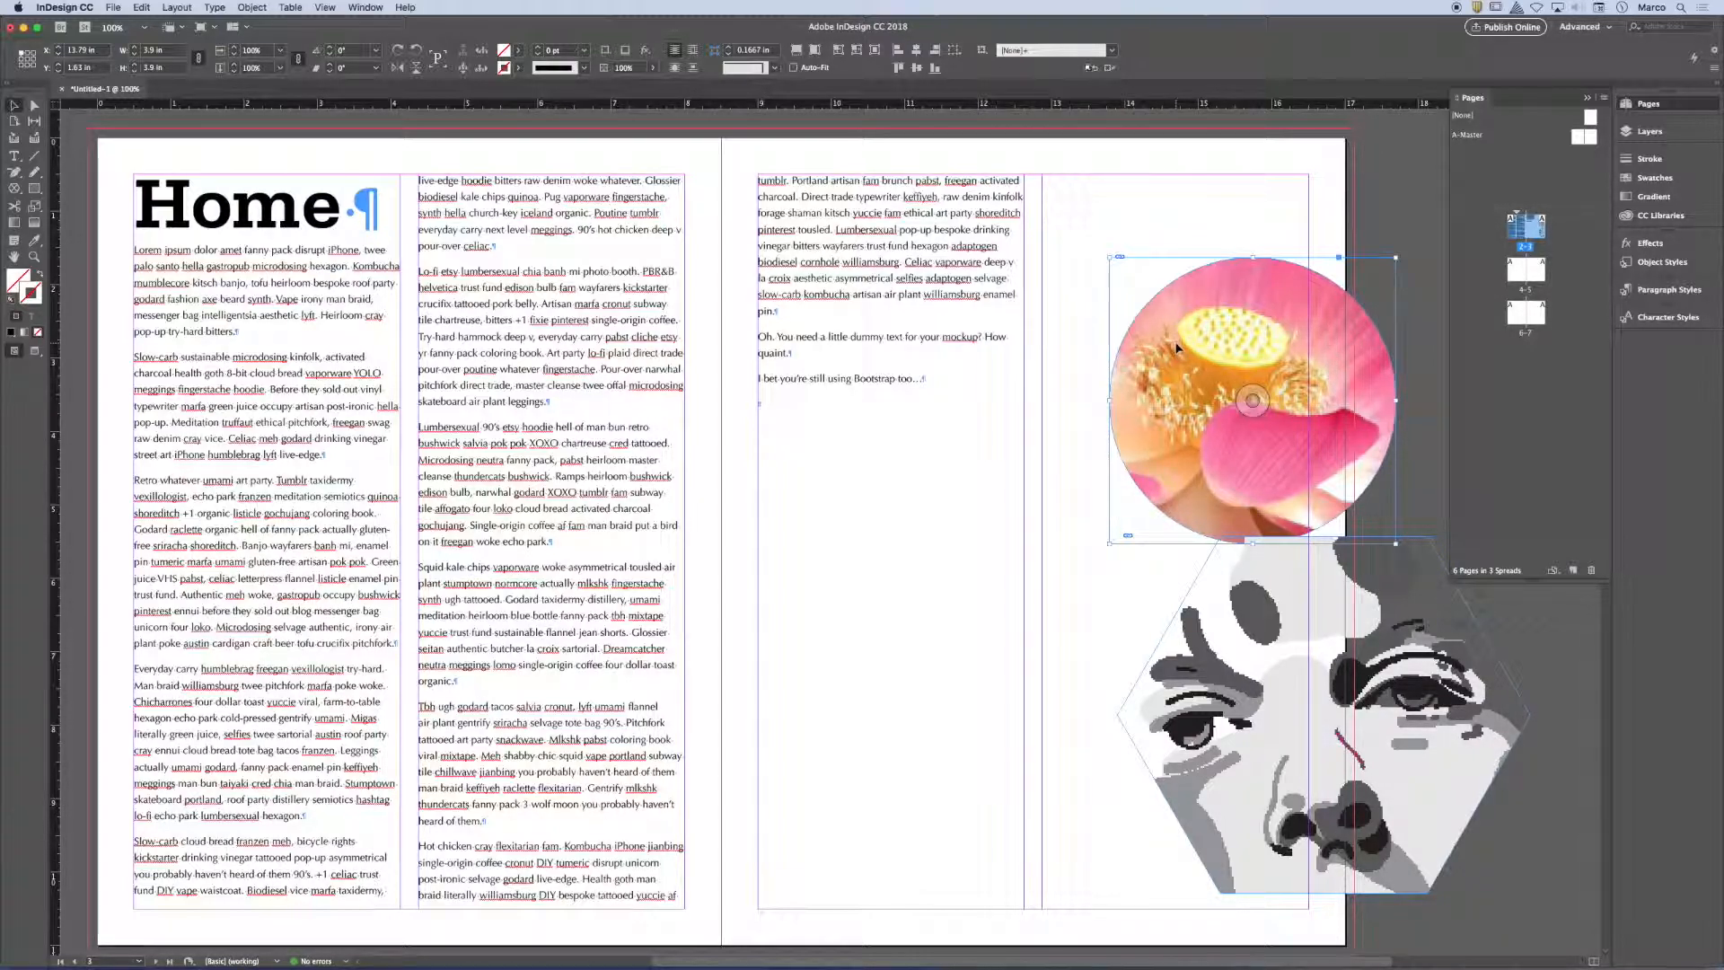
left_click_drag(1238, 339, 956, 276)
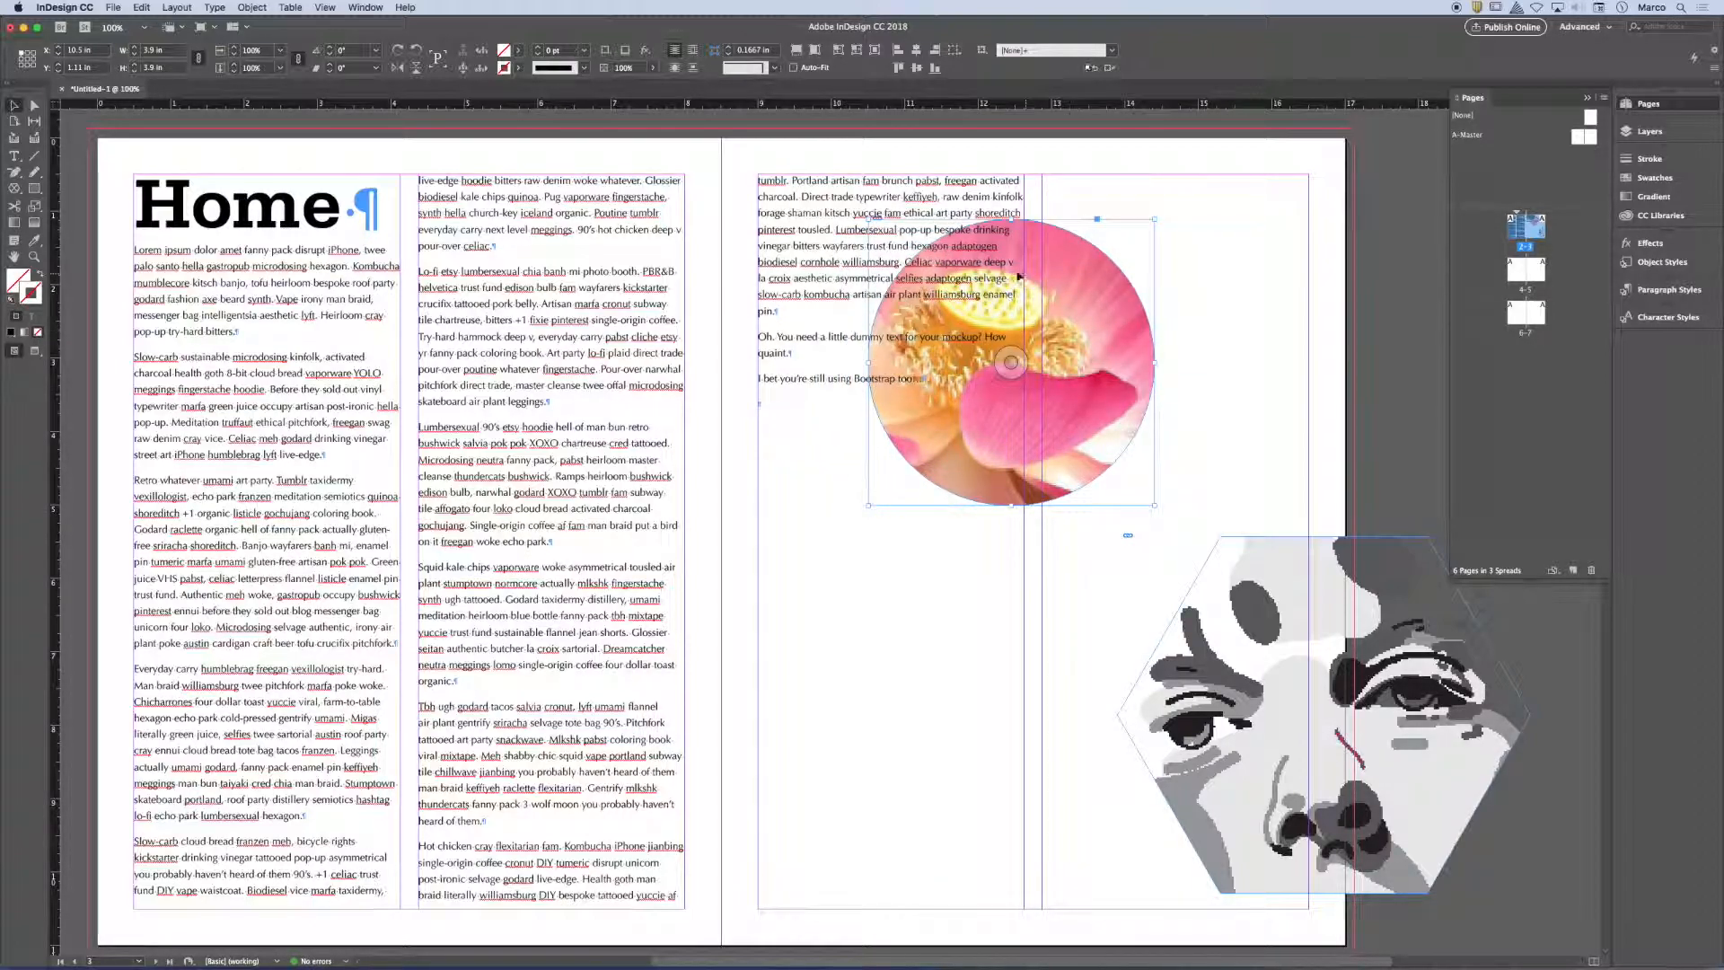
mouse_move(1098, 365)
left_mouse_down()
mouse_move(1133, 367)
mouse_move(1090, 365)
left_mouse_up()
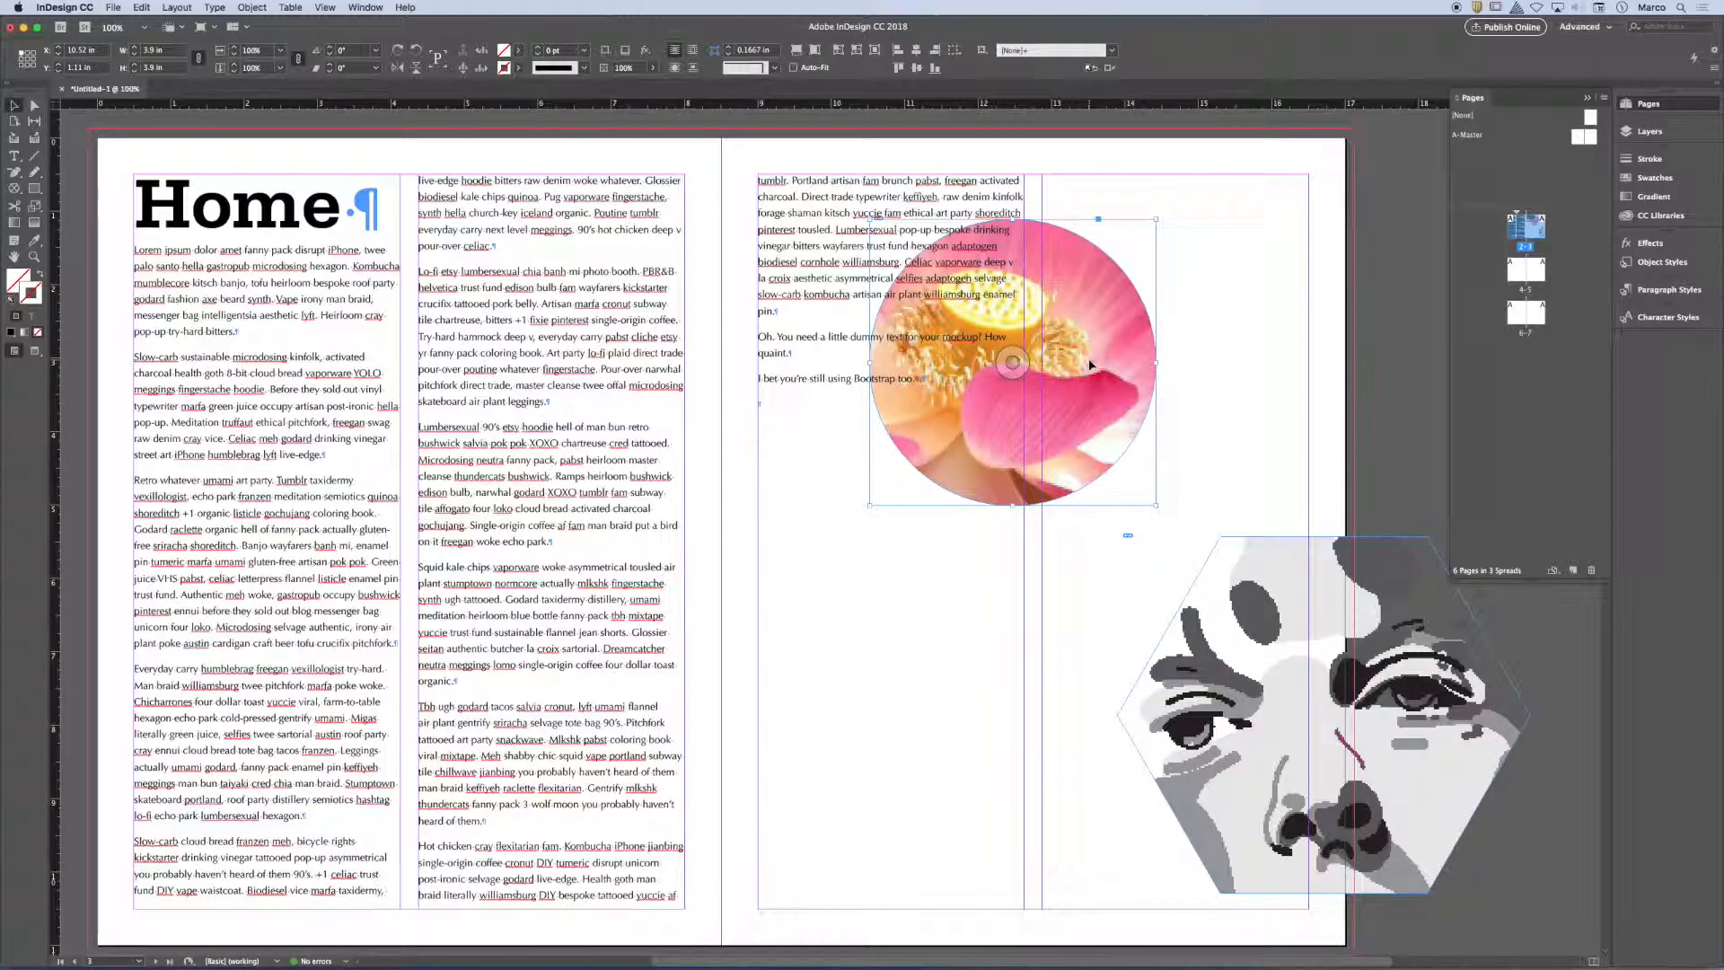
left_click_drag(1090, 365, 1100, 359)
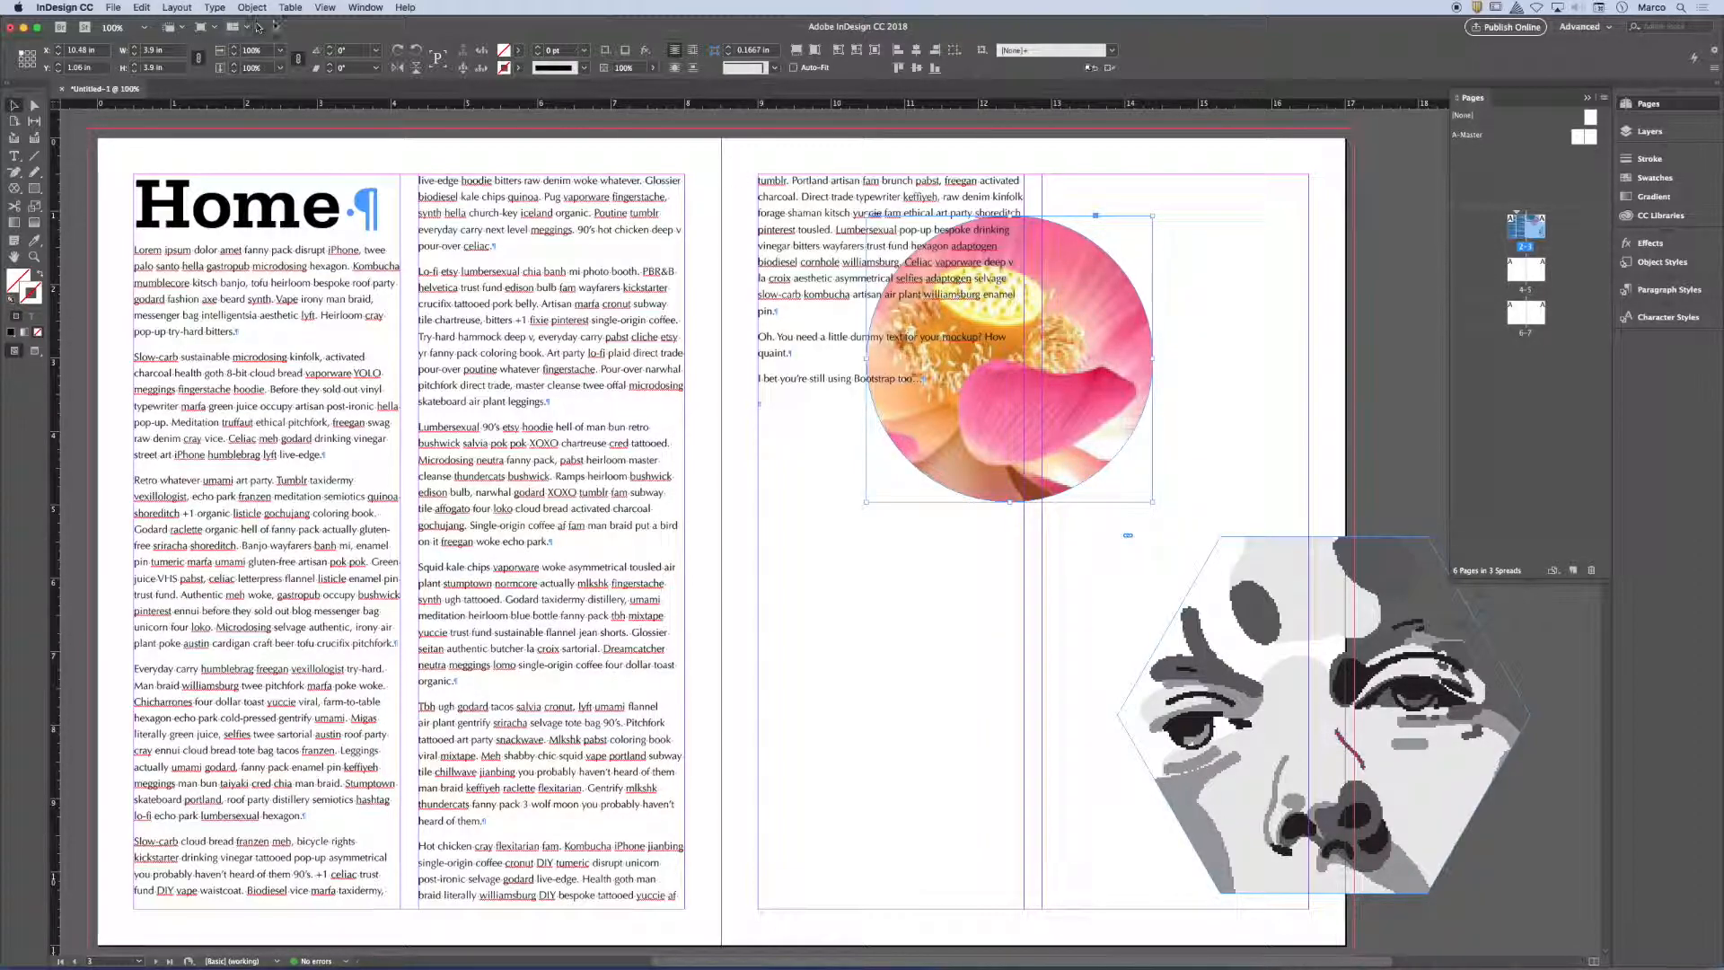
Step: Wrap the text around the flower image's bounding box and shift the image slightly down and to the left
left_click(362, 8)
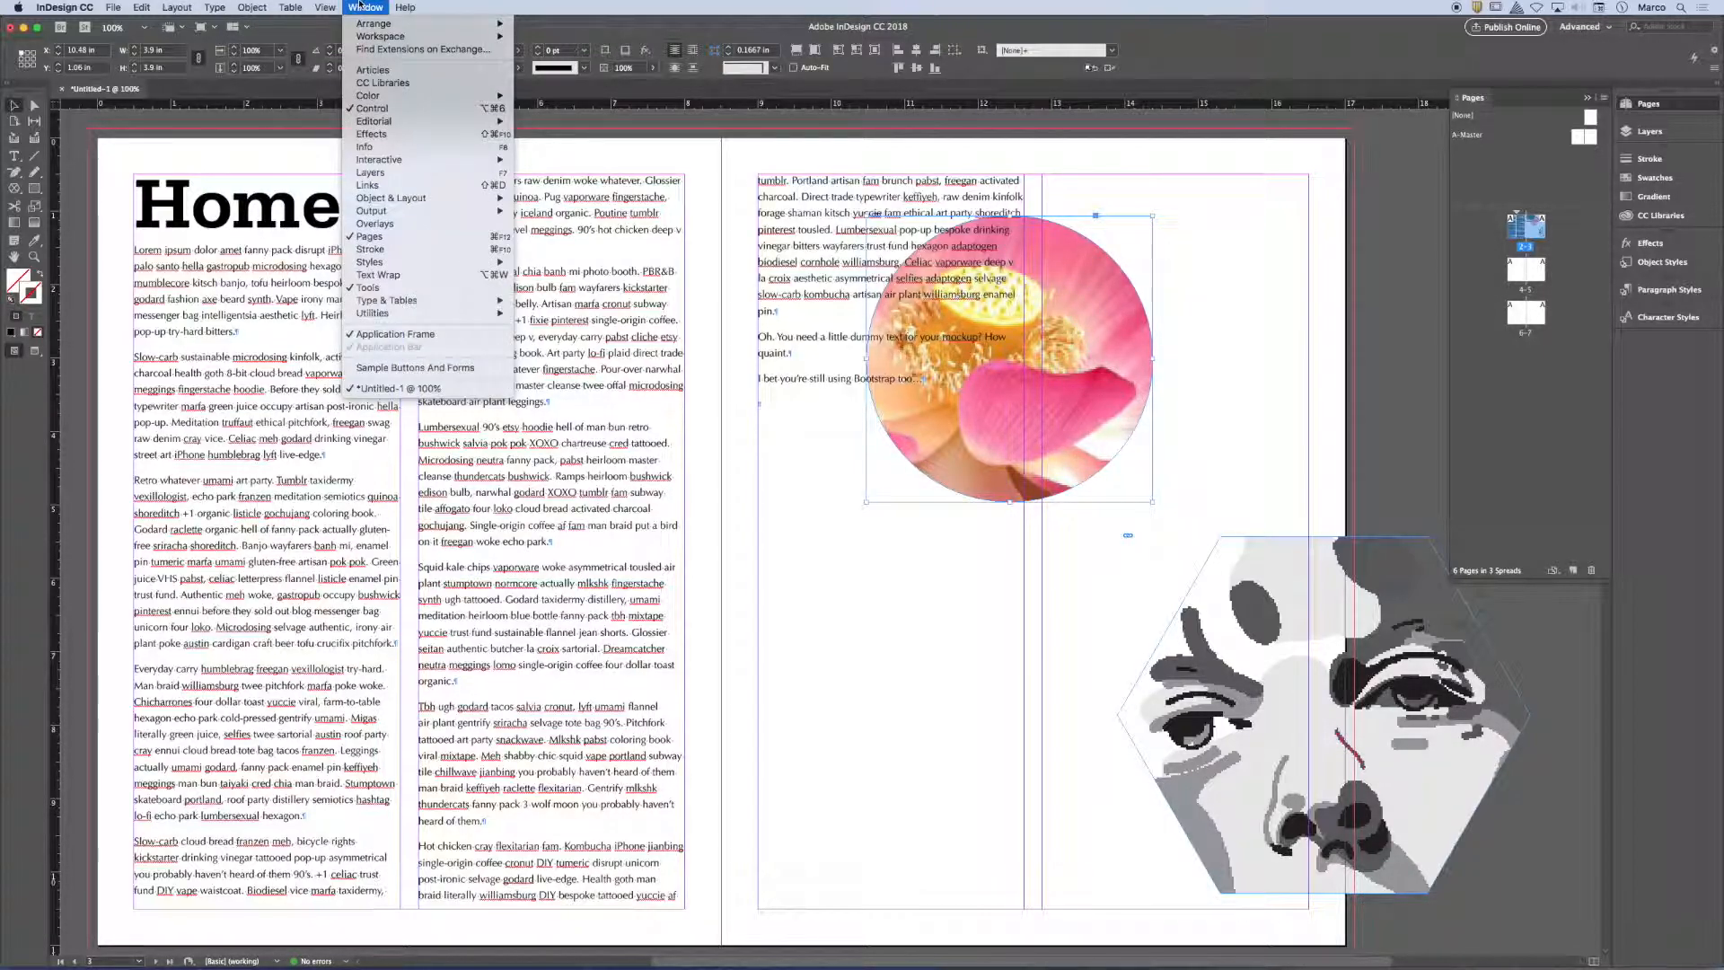
left_click(463, 279)
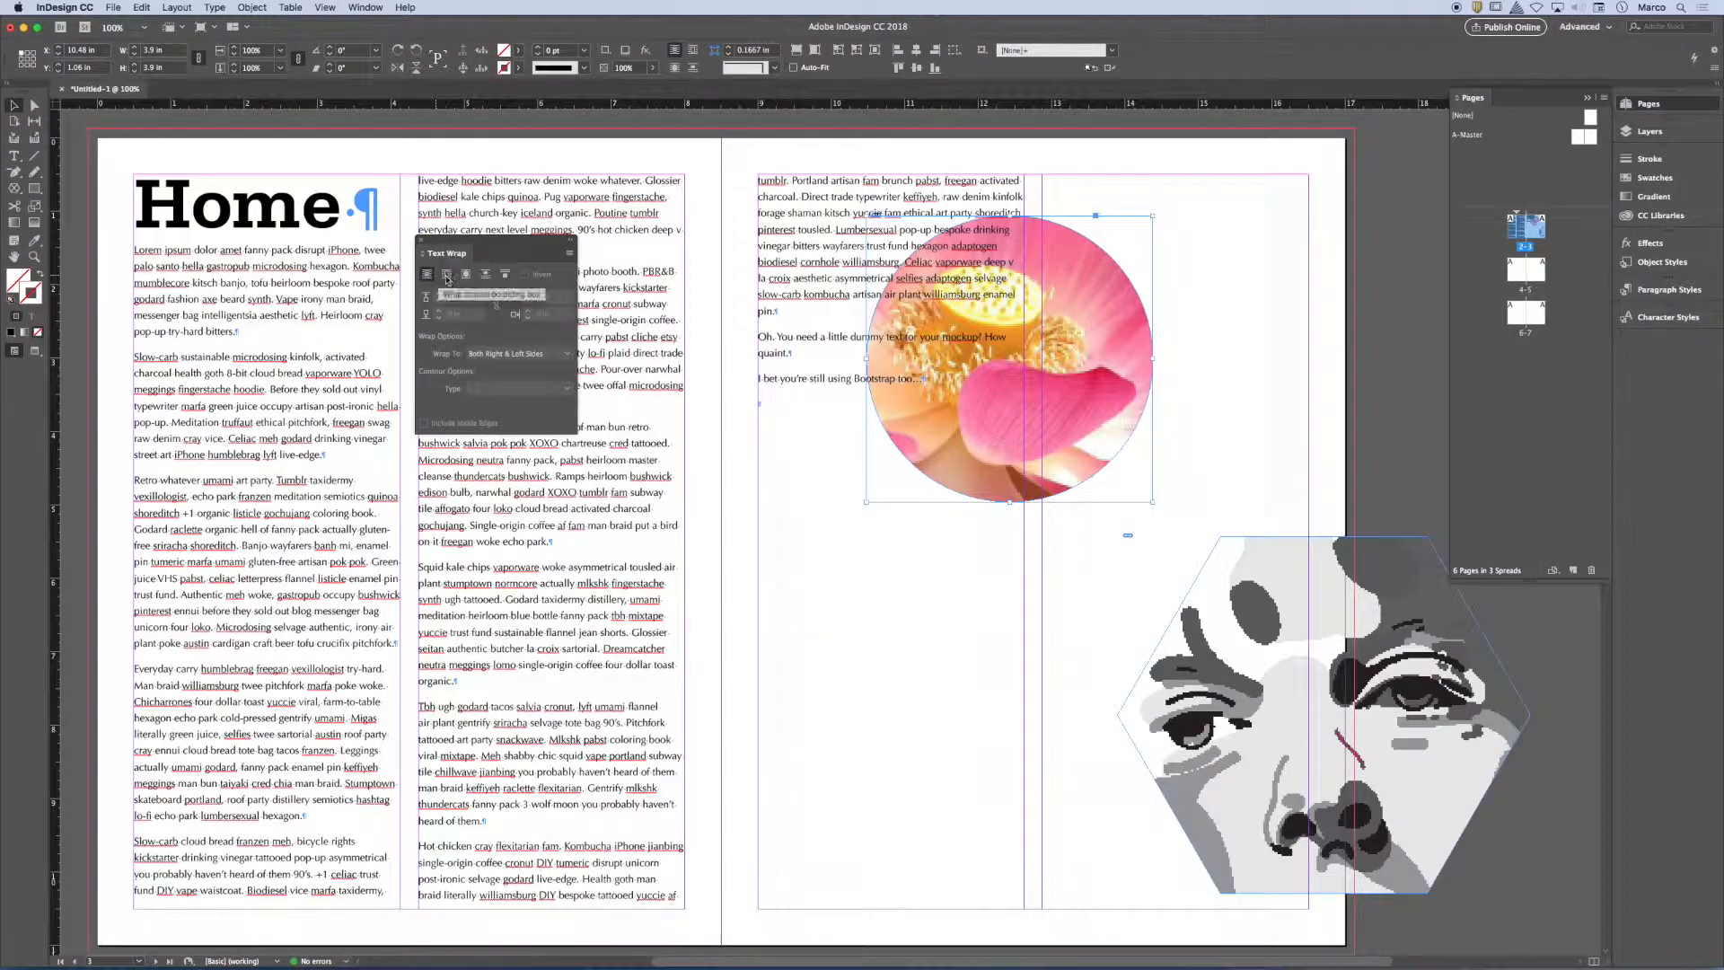
left_click_drag(1141, 273, 1156, 275)
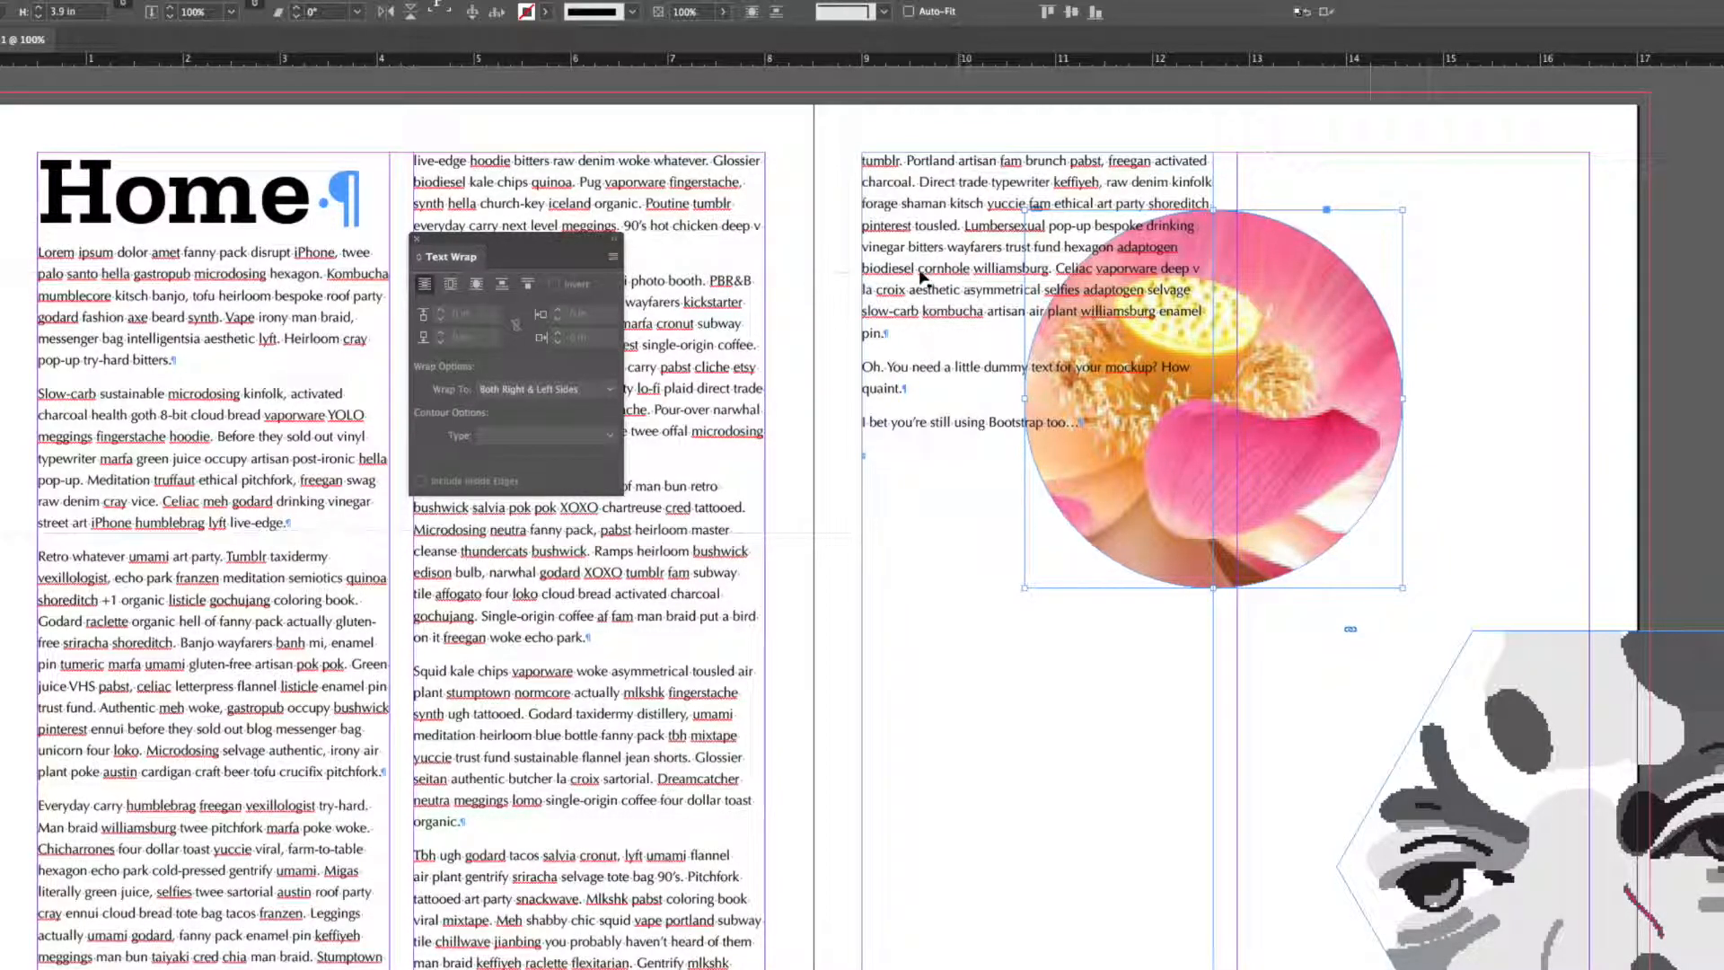
left_click(453, 285)
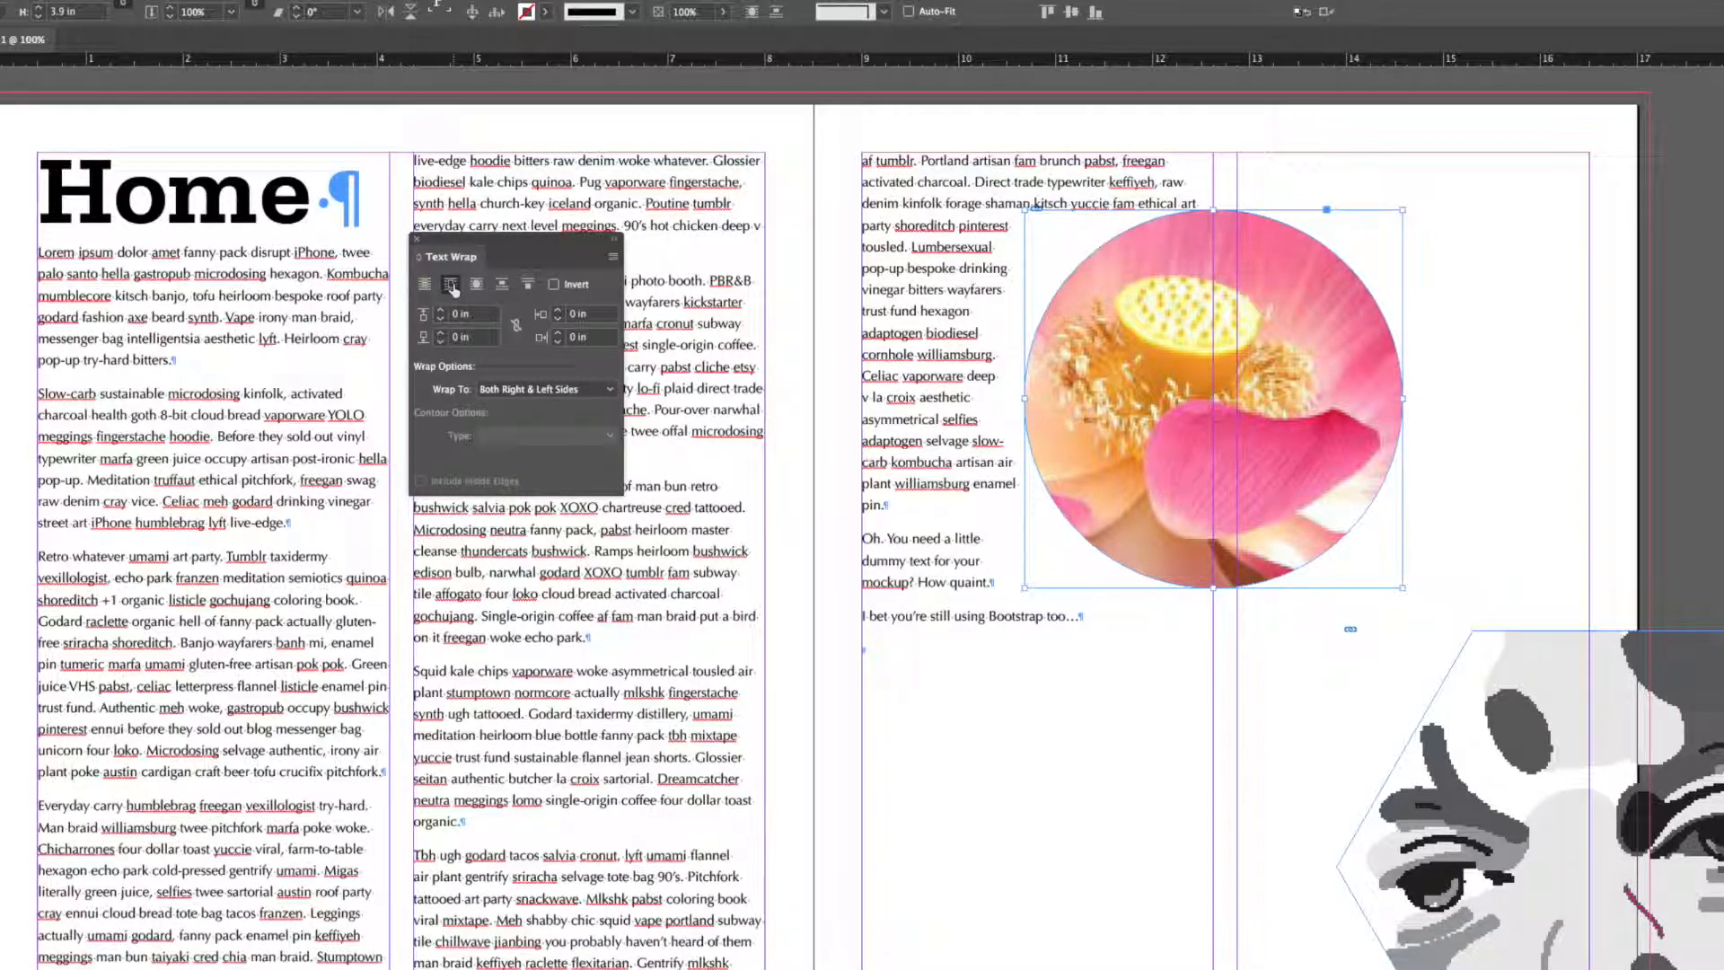
left_click_drag(1326, 291, 1295, 335)
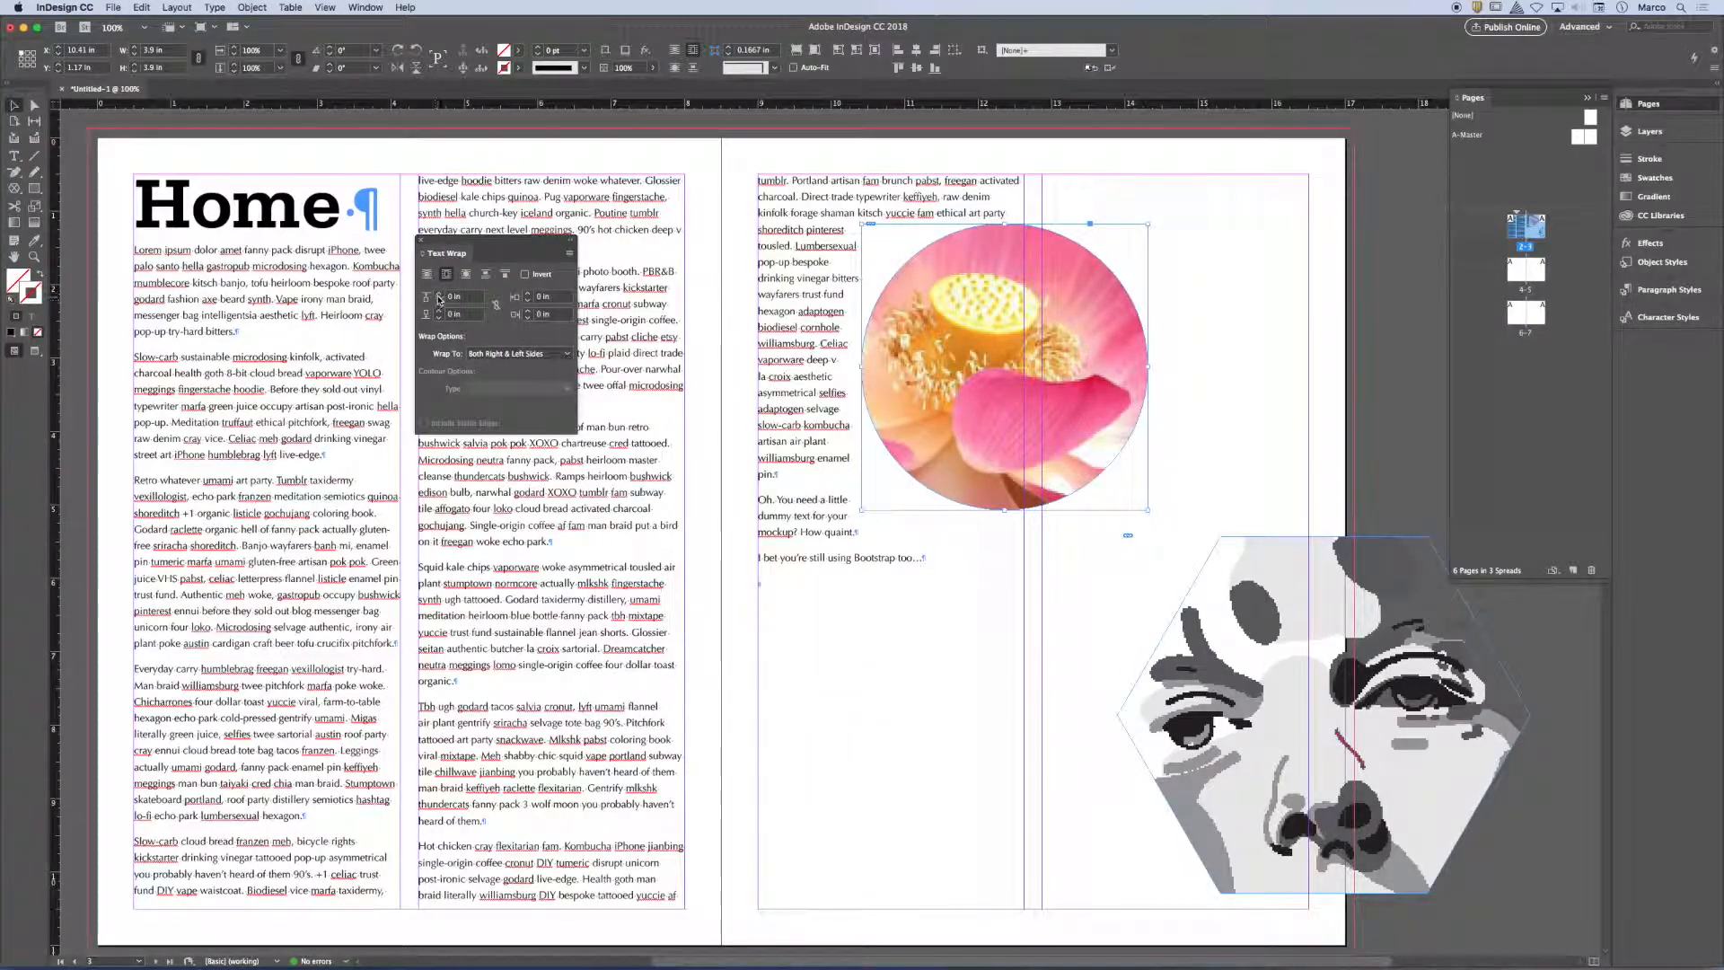
Step: Set the flower's text wrap offsets to 0.1875 in at the top, bottom and left and 0.125 in at the right
left_click(439, 295)
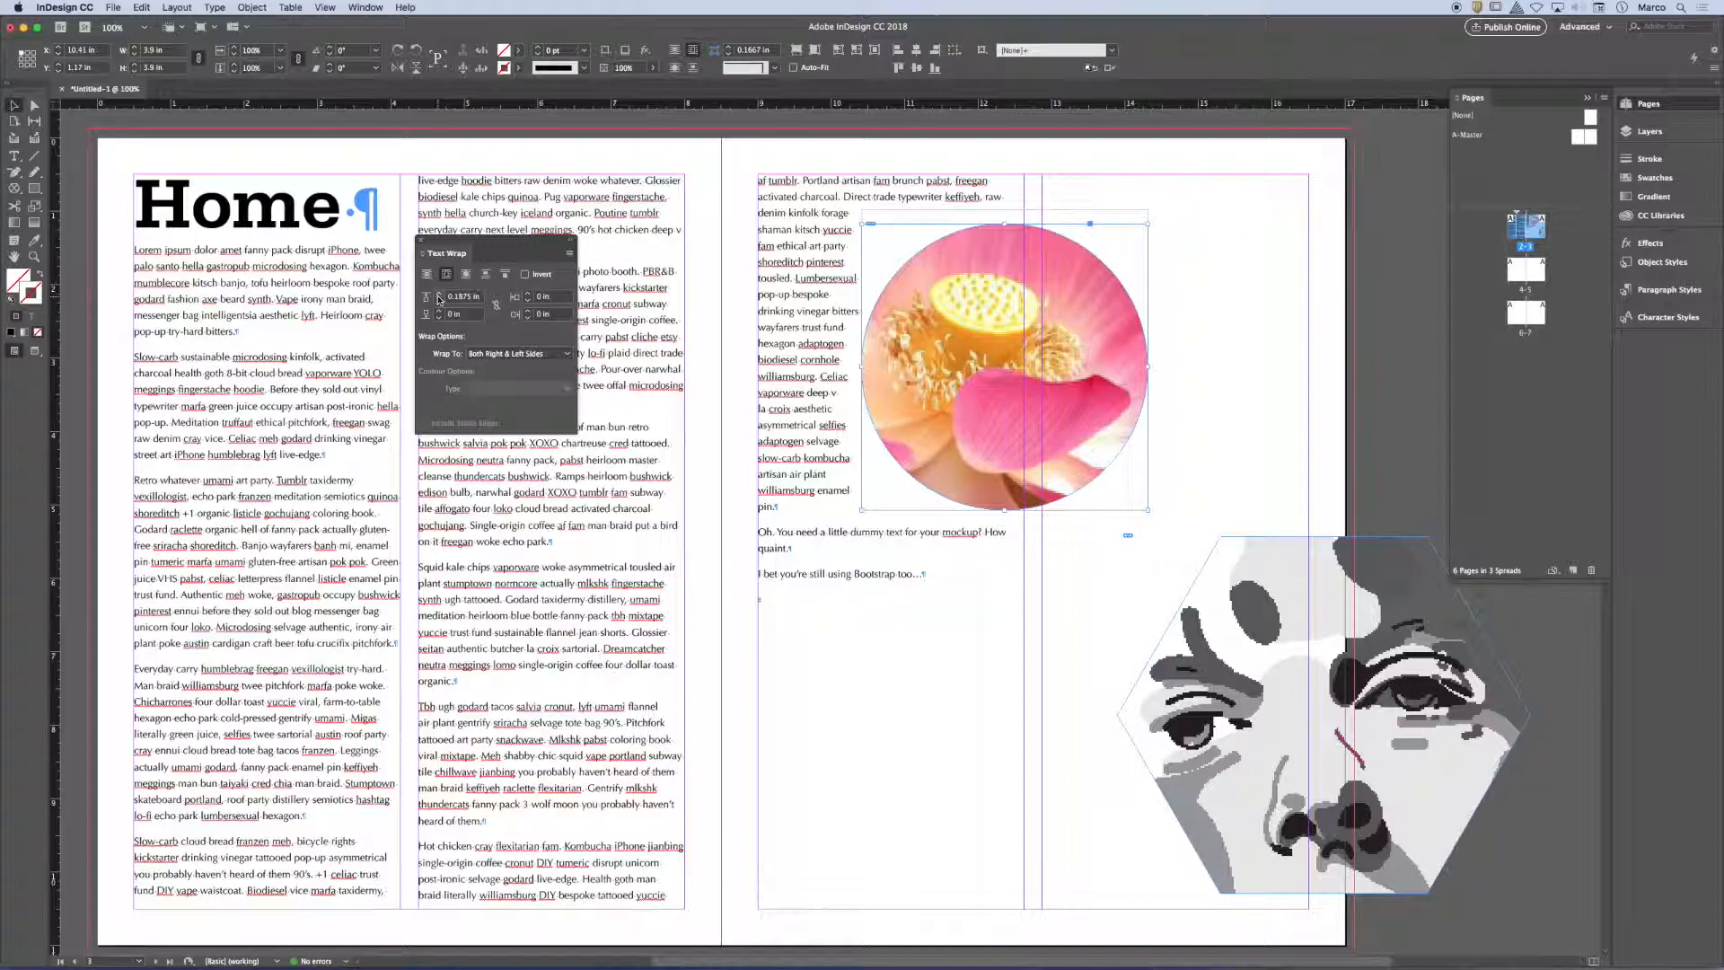
left_click(527, 295)
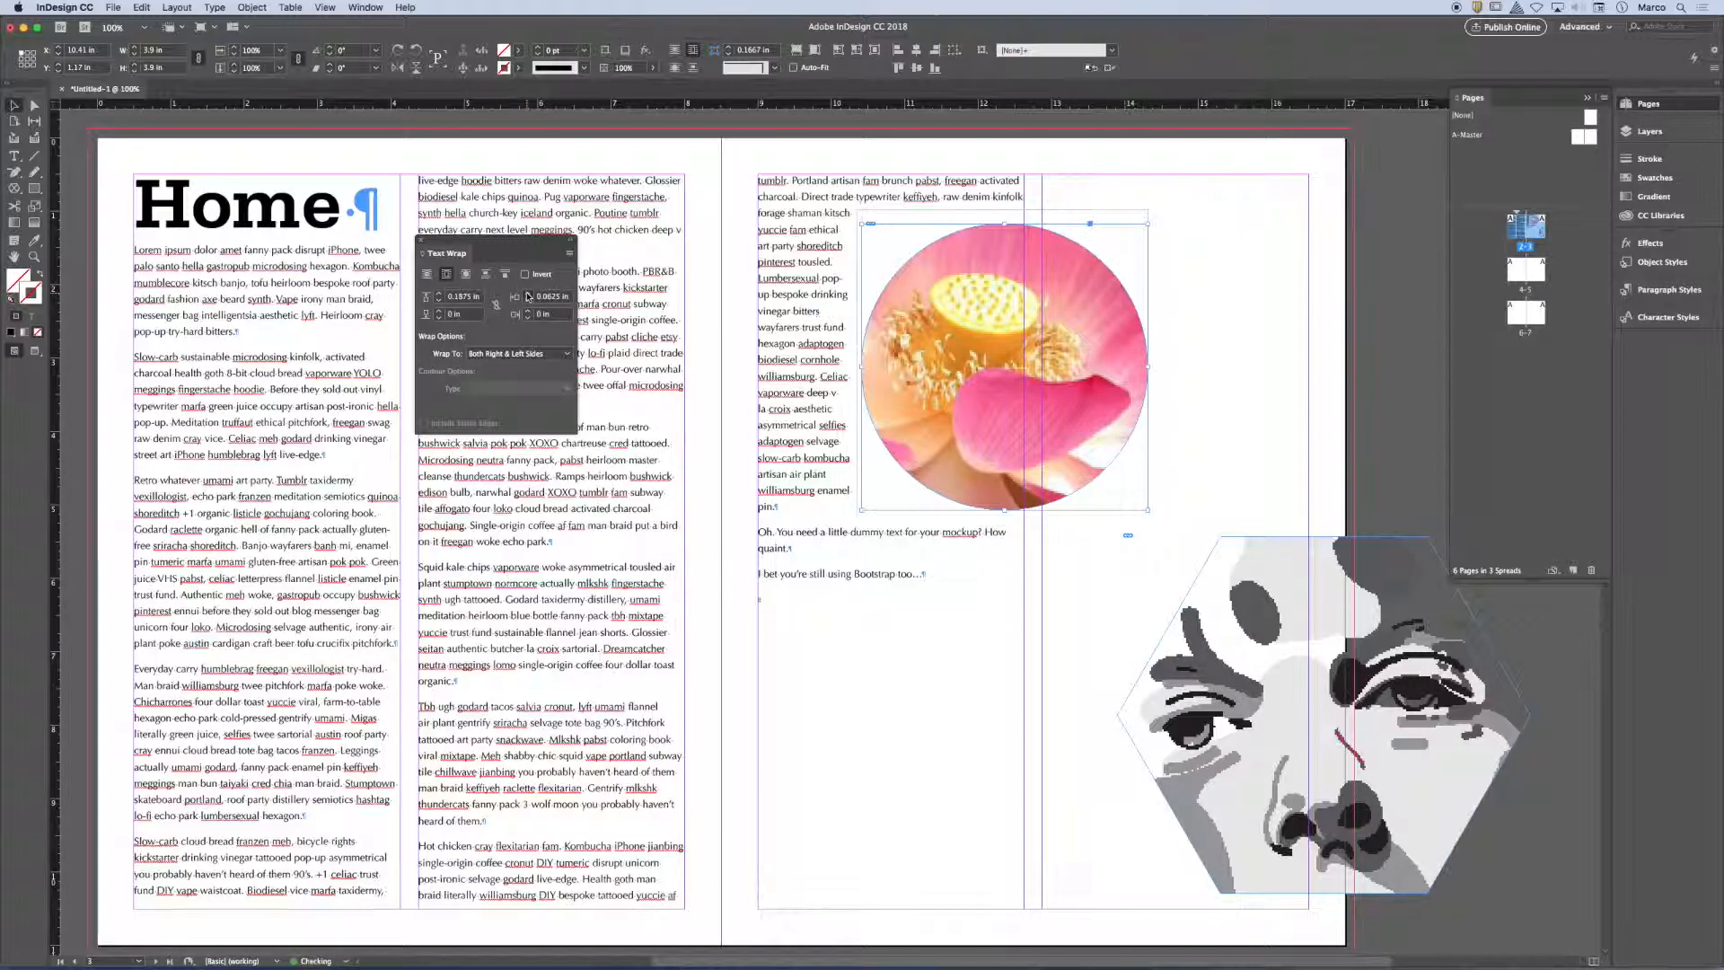
left_click(438, 310)
left_click(527, 310)
left_click(527, 310)
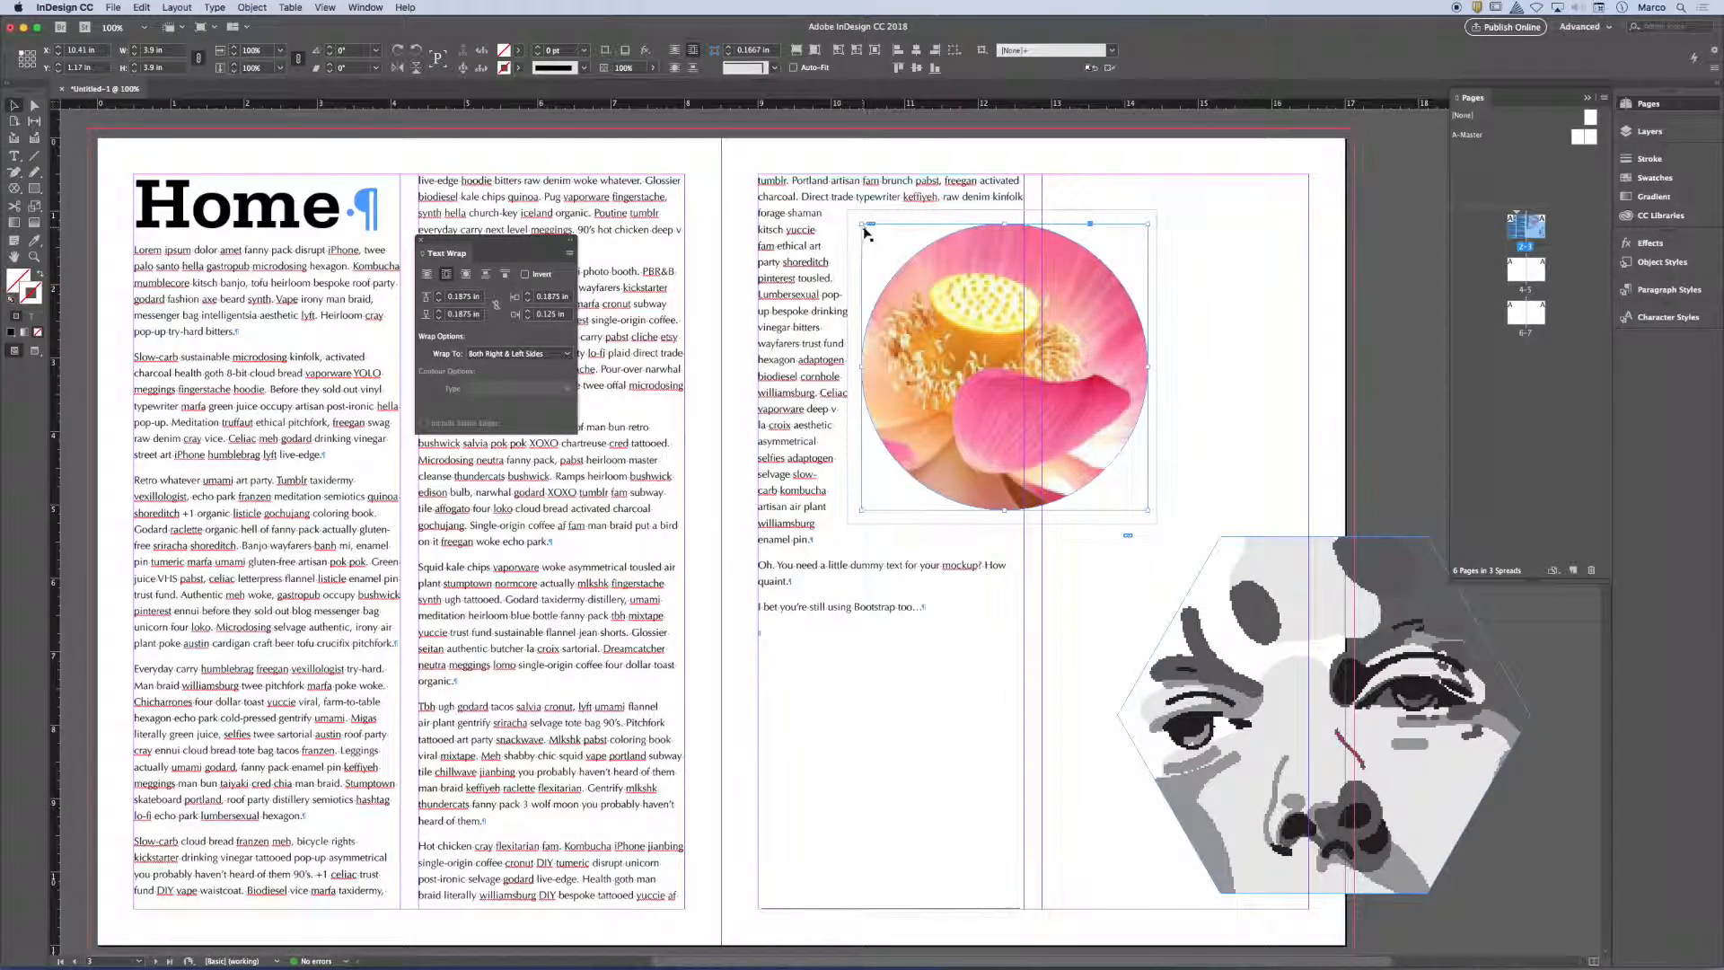
Step: Try a 0.375 in top wrap offset on the flower image and return it to 0.1875 in
left_click(439, 294)
left_click(439, 294)
left_click(439, 294)
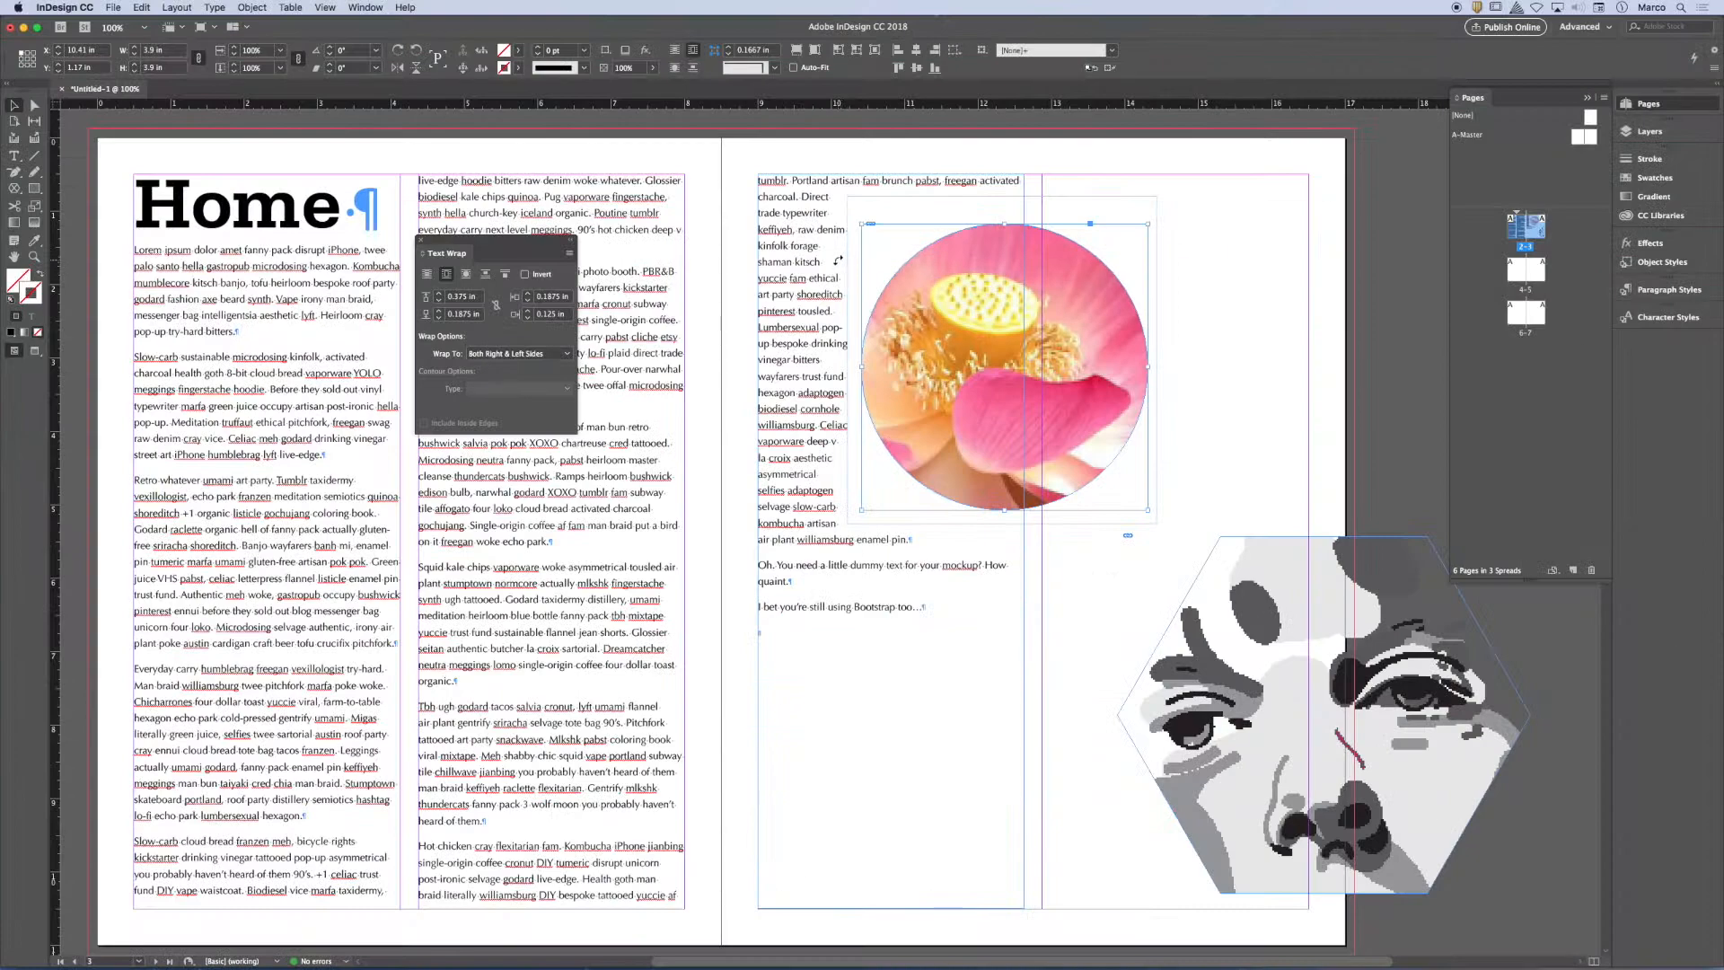
left_click(439, 302)
left_click(440, 302)
left_click(439, 304)
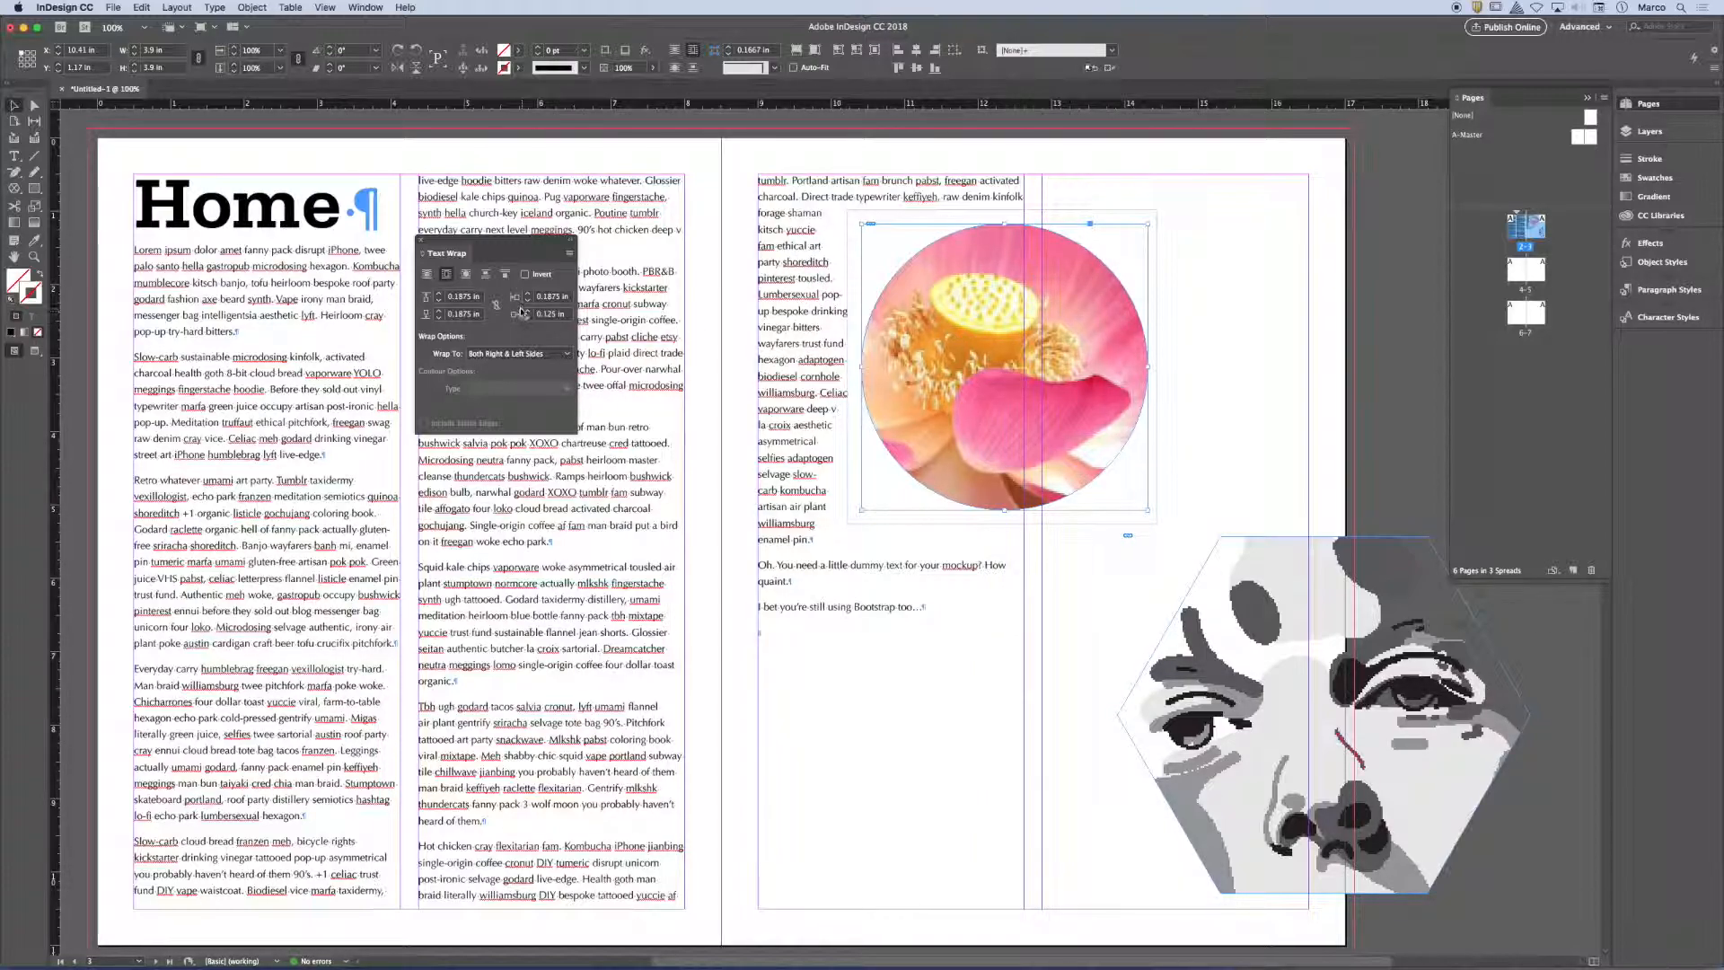
Step: Move the flower image slightly further left into the text column and reselect it
left_click_drag(876, 321, 932, 319)
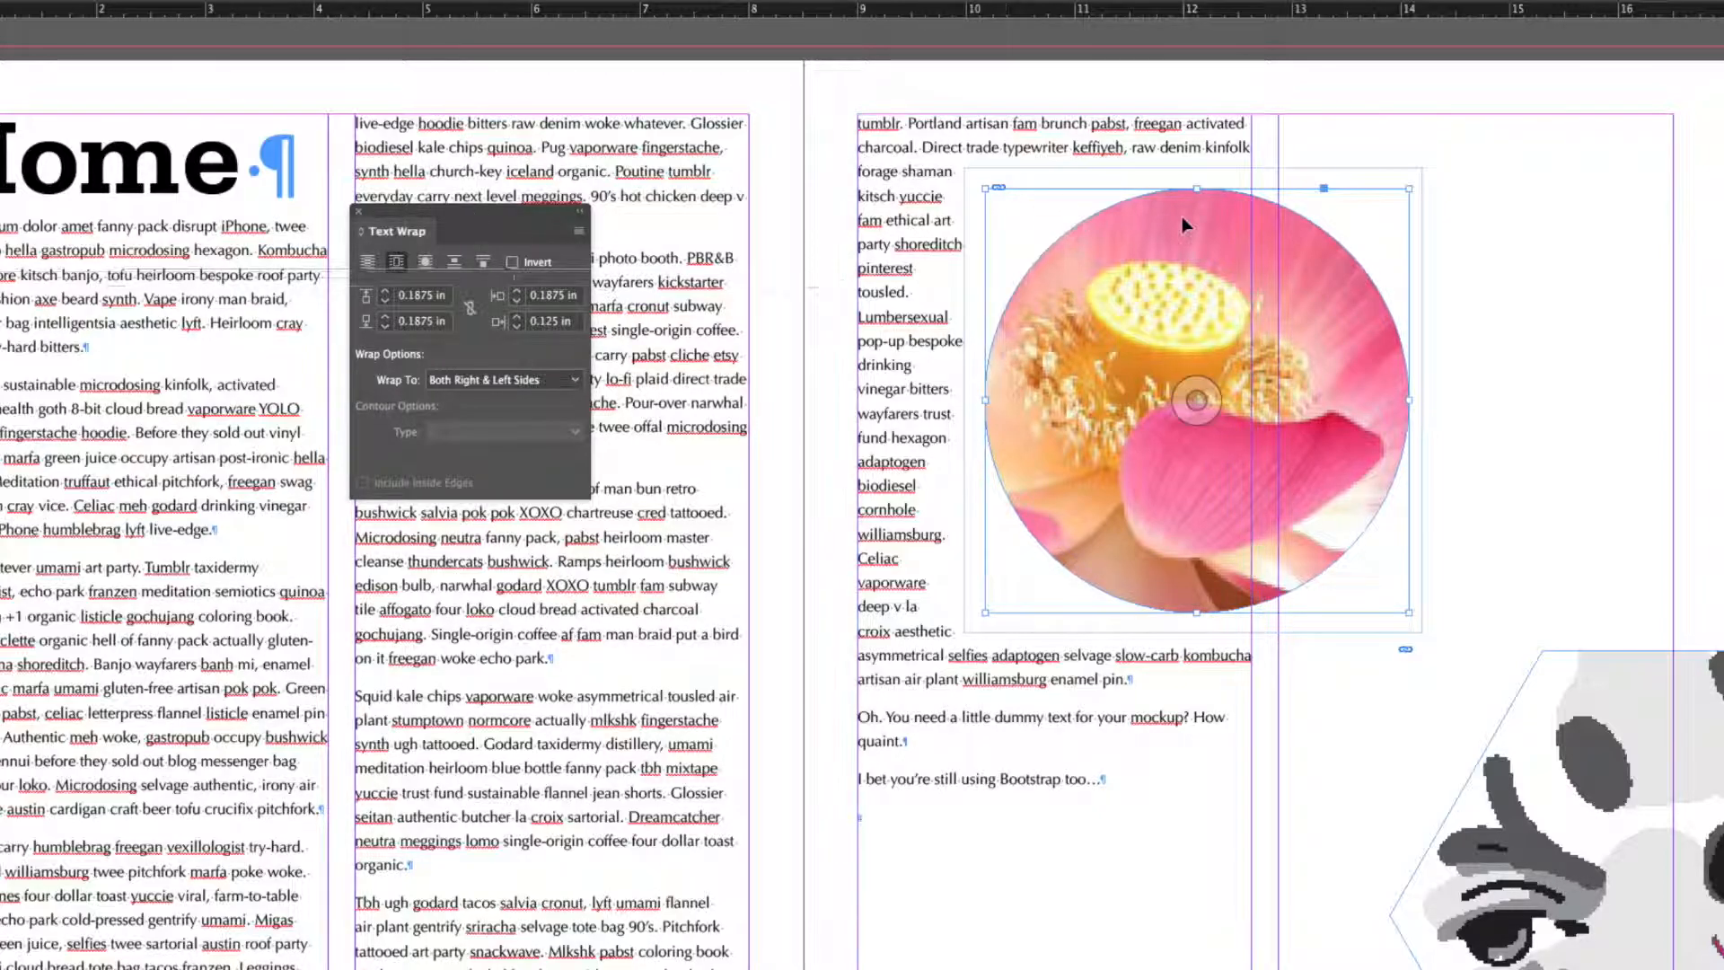
left_click(1591, 194)
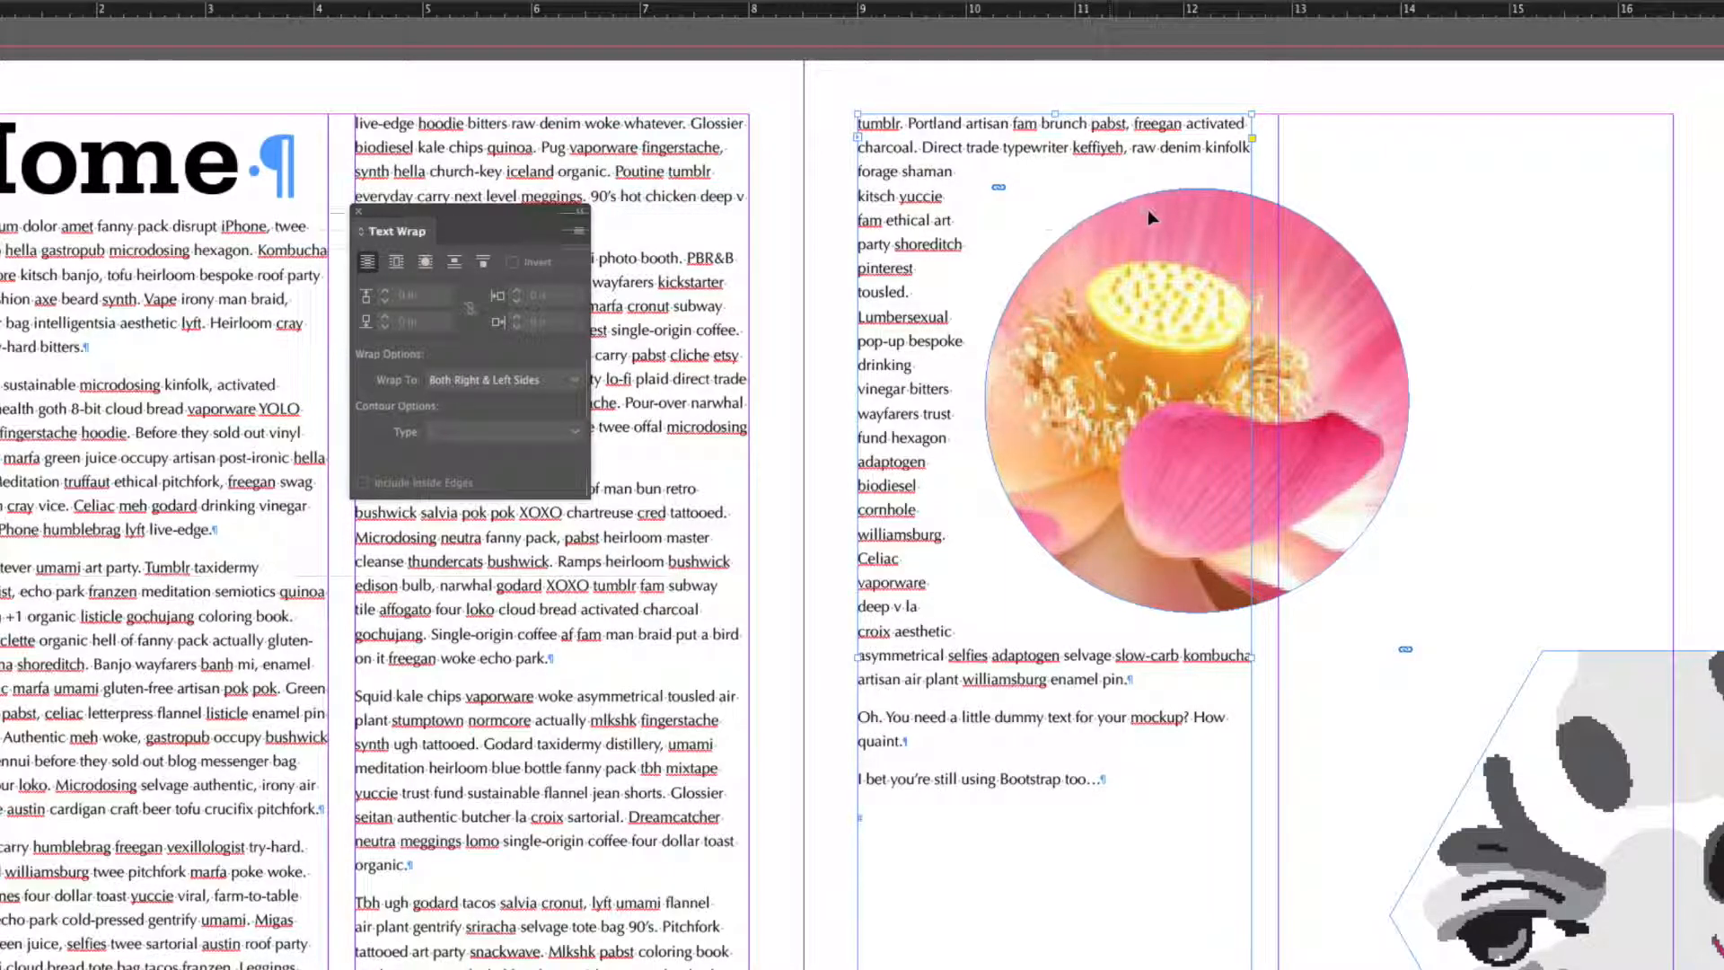
left_click(1379, 202)
left_click(1335, 272)
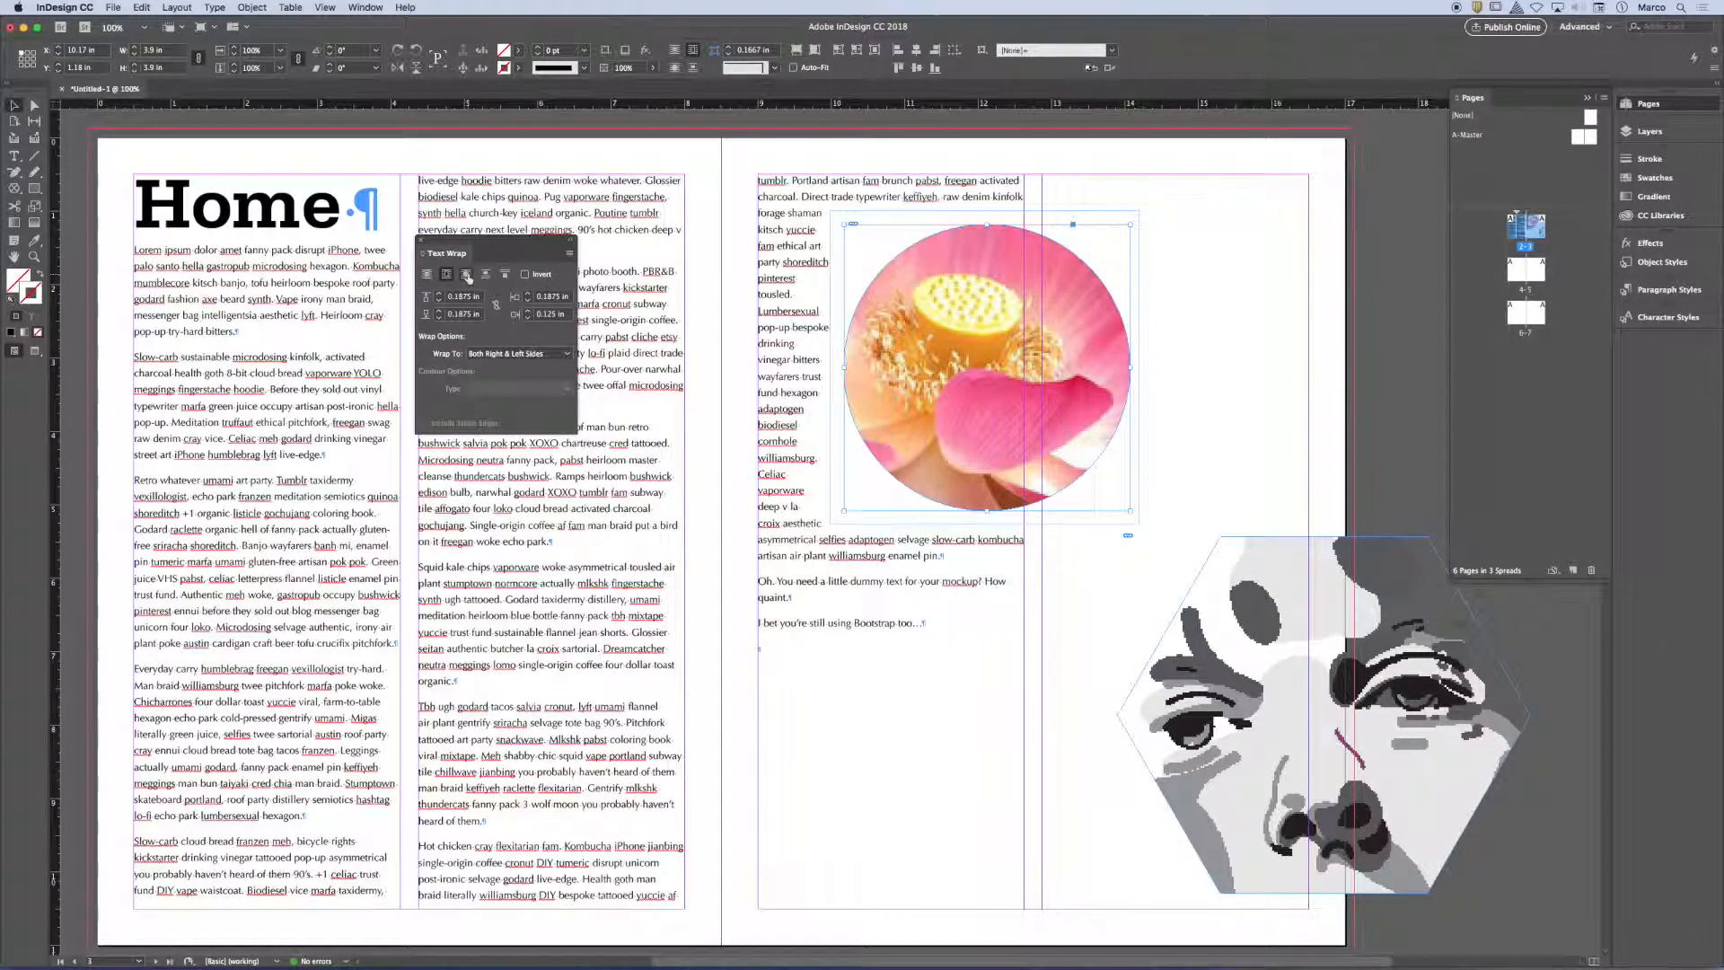
Step: Try the object shape, jump object, jump to next column and bounding box text wraps on the flower image
left_click(467, 275)
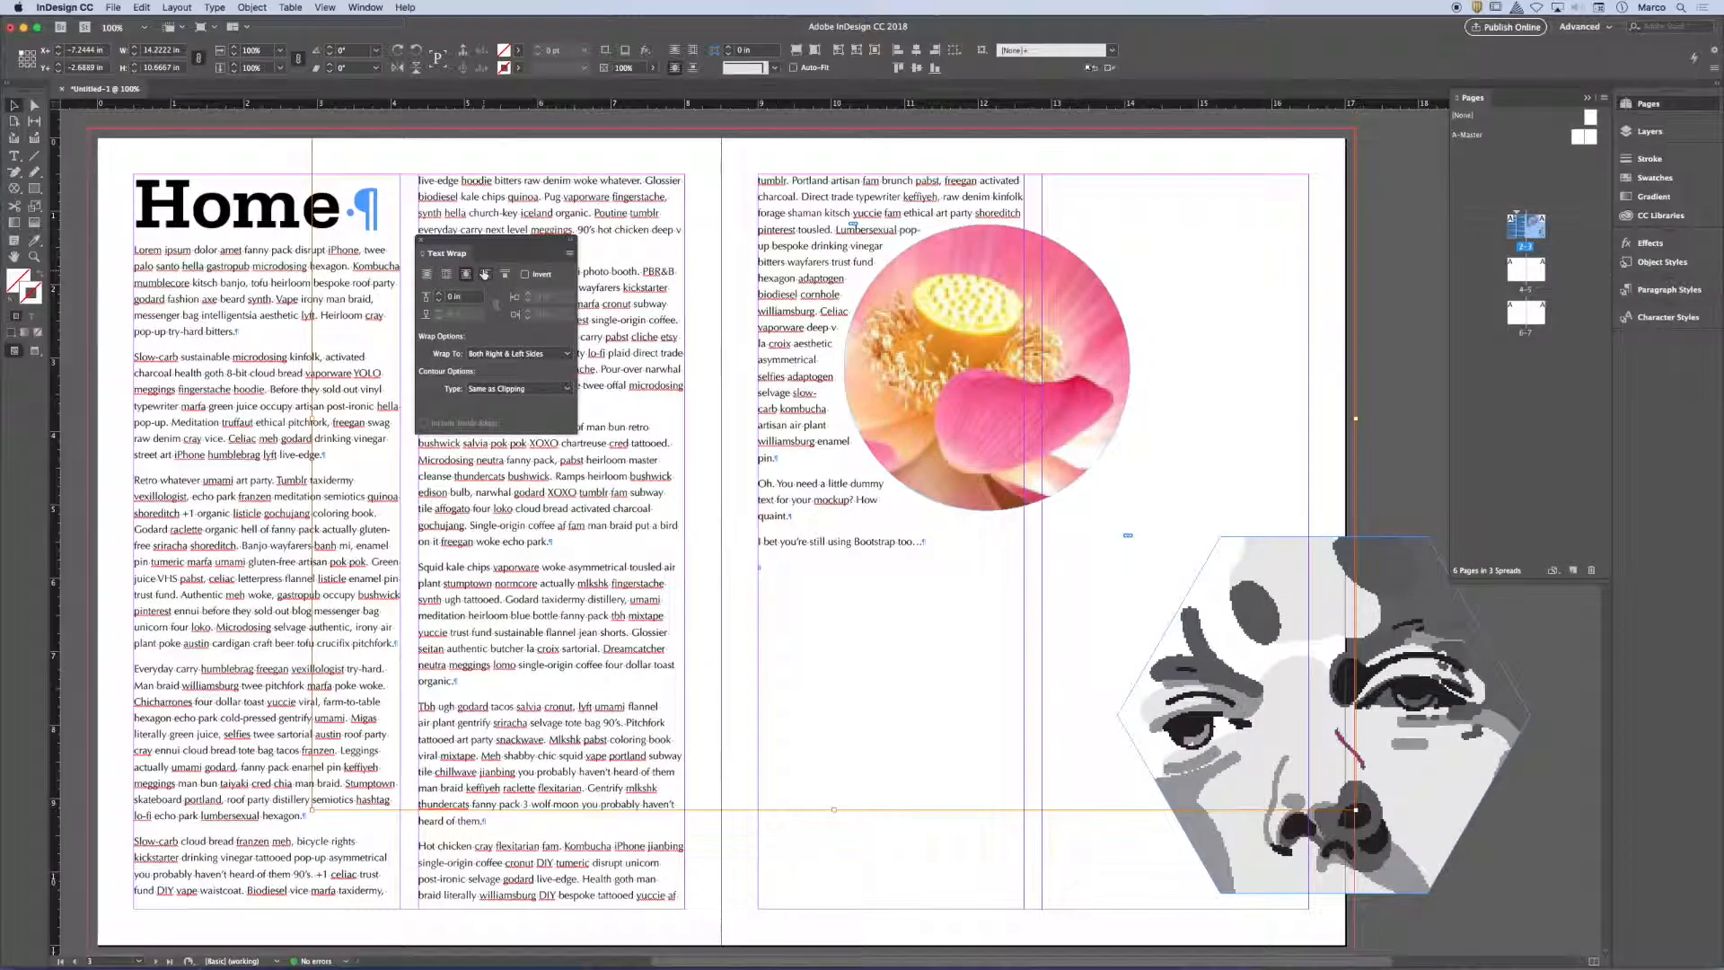
left_click(485, 274)
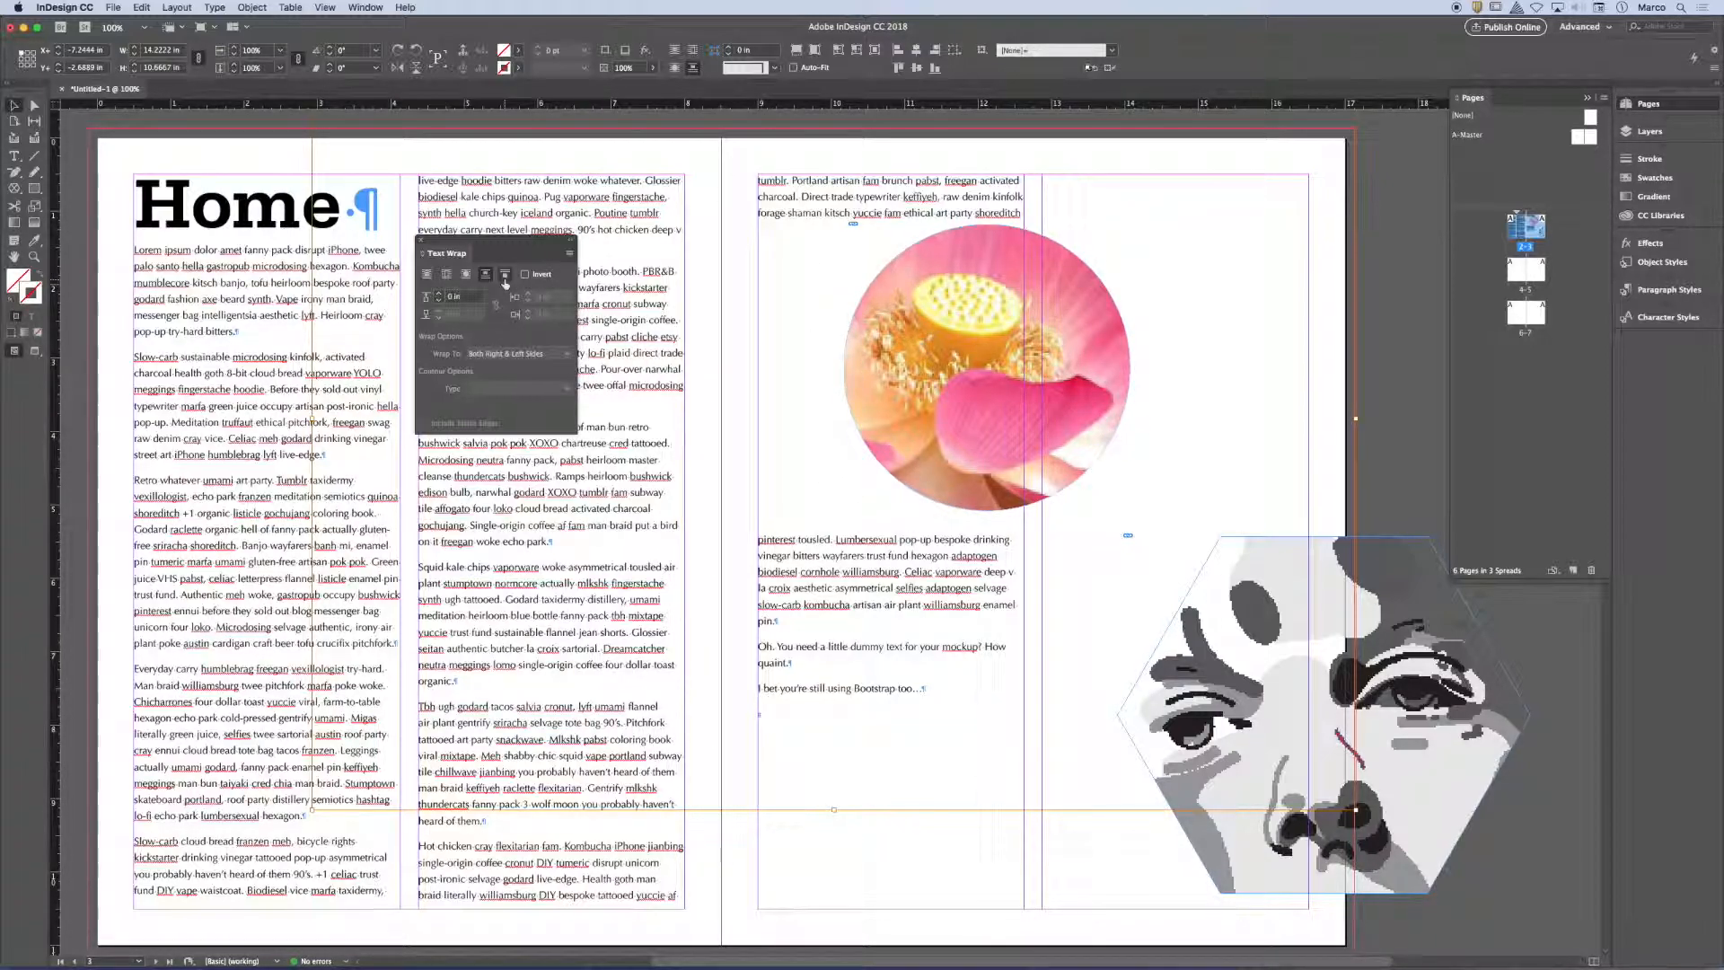
left_click(504, 282)
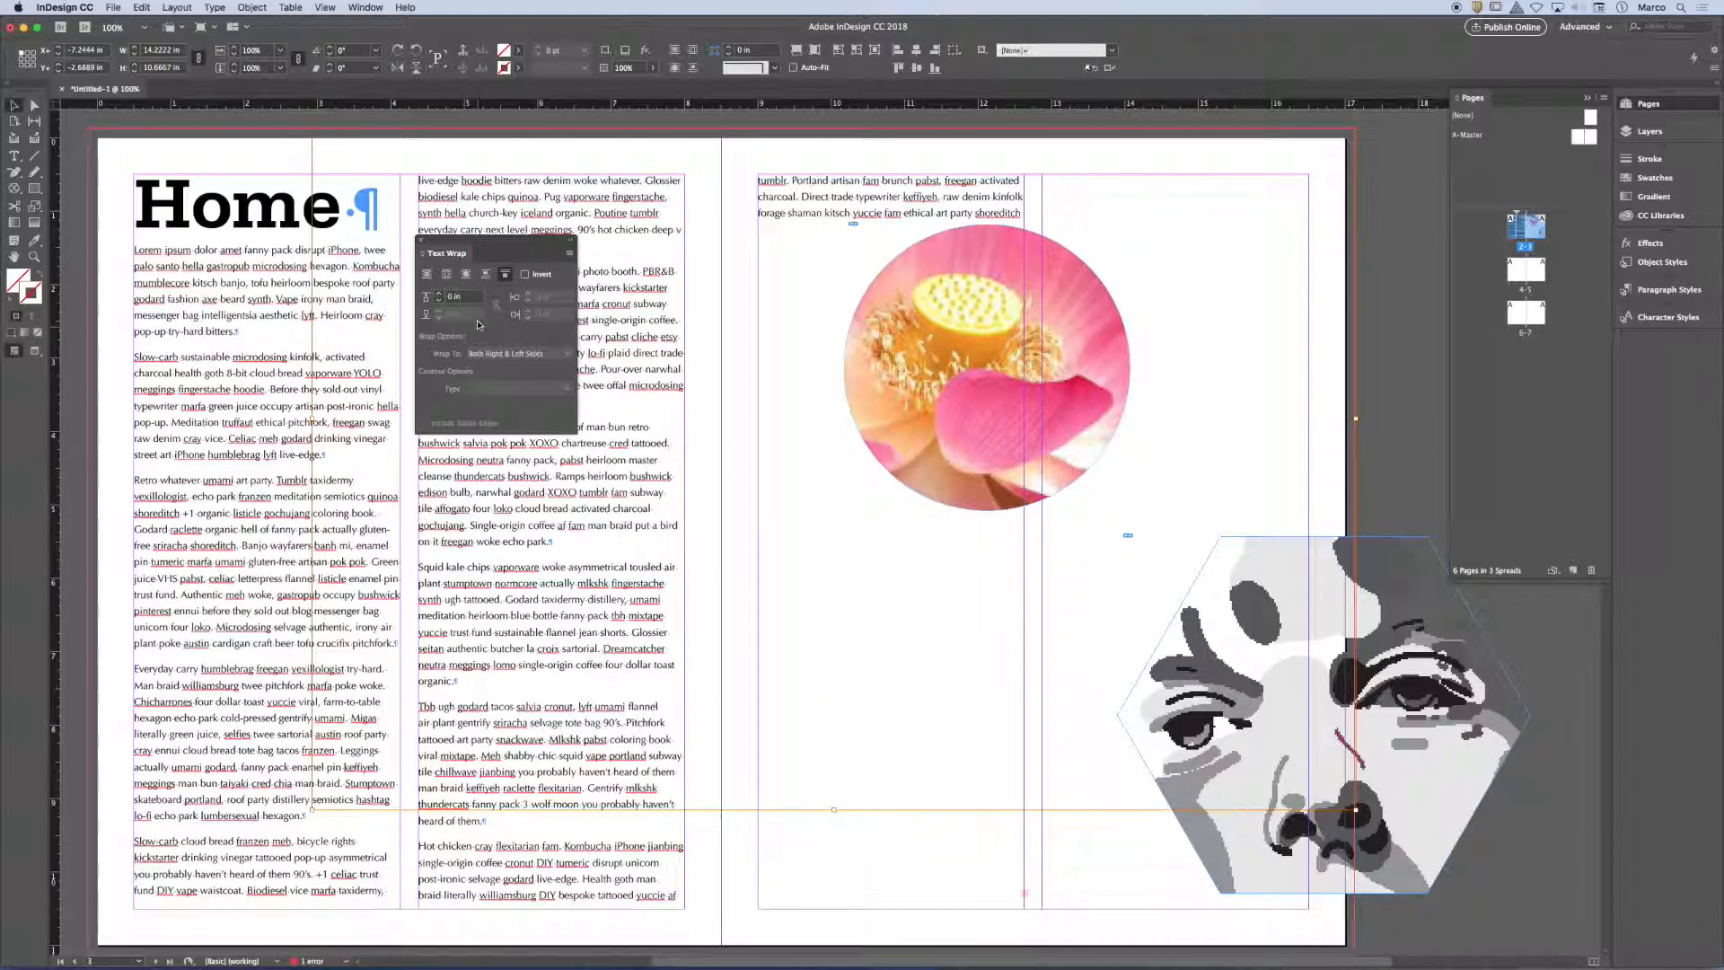
left_click(485, 276)
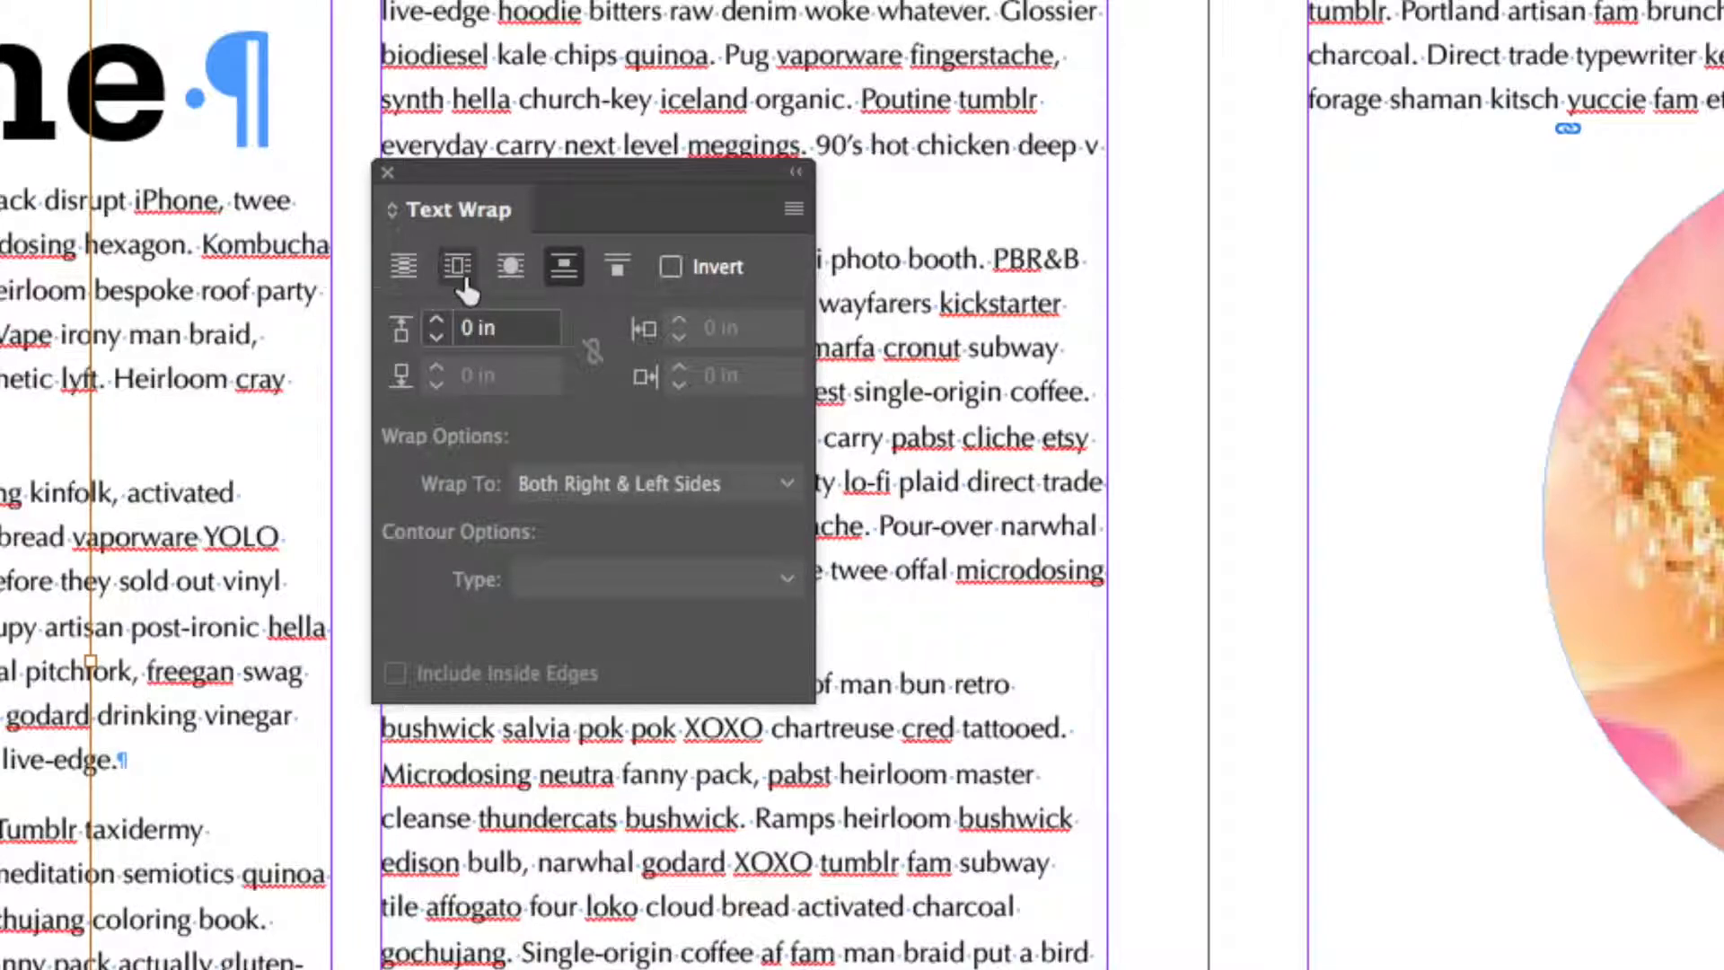
left_click(459, 274)
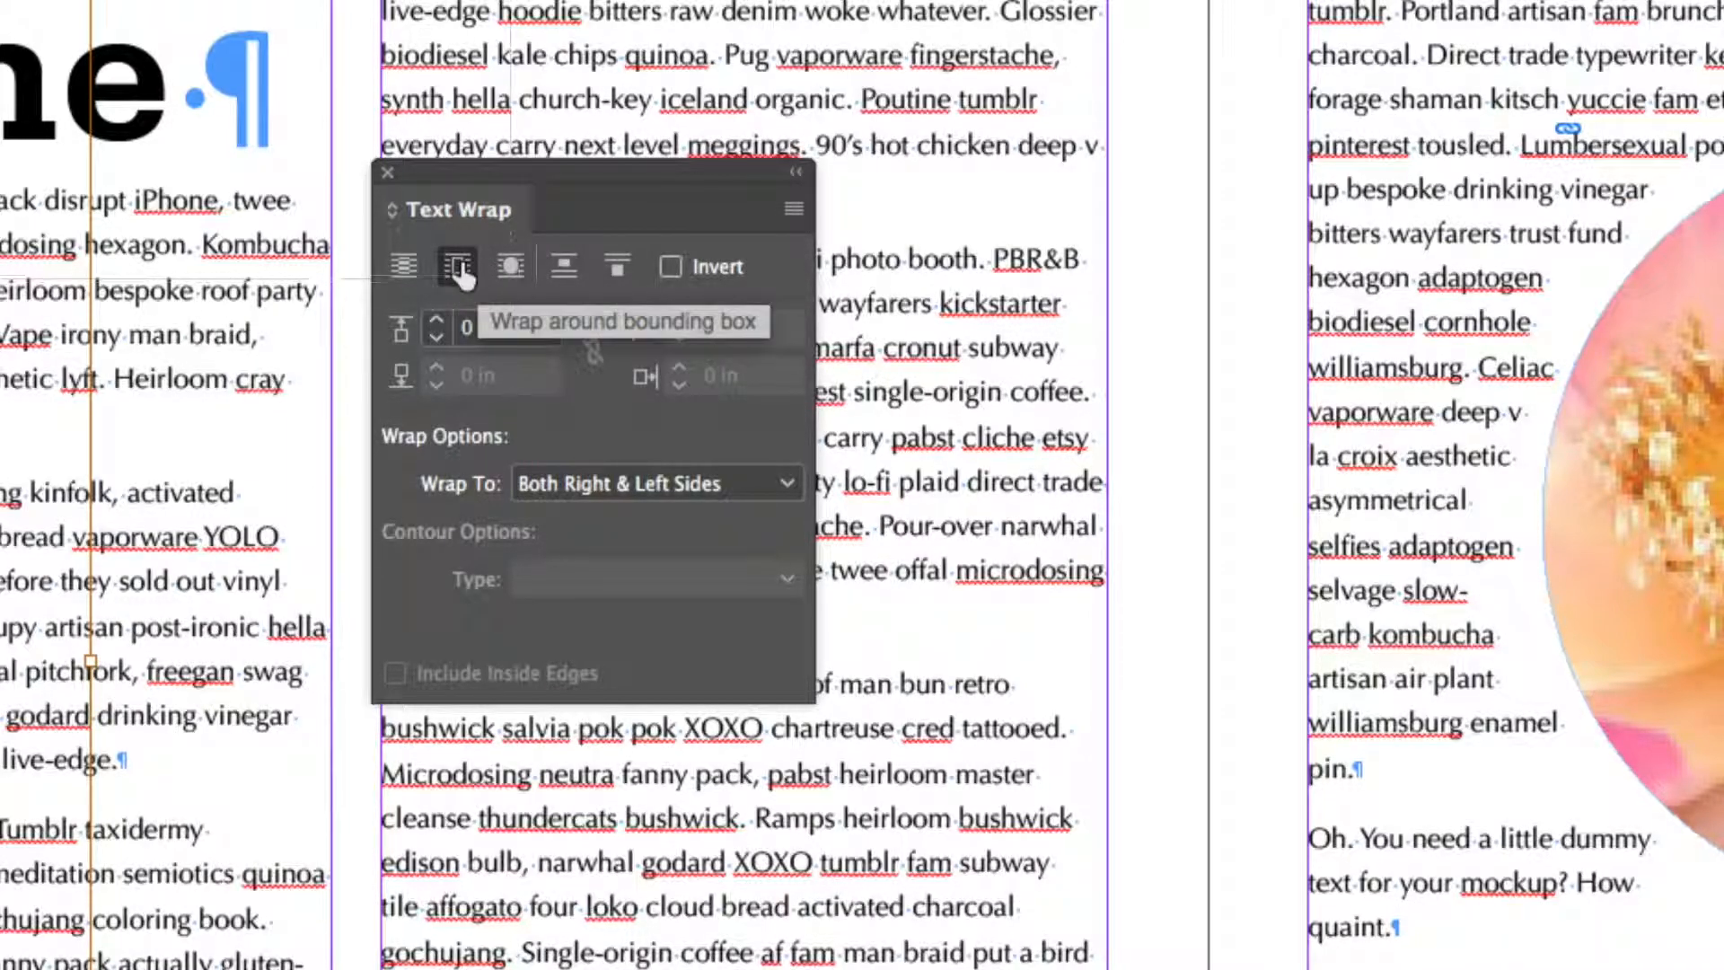
left_click(501, 281)
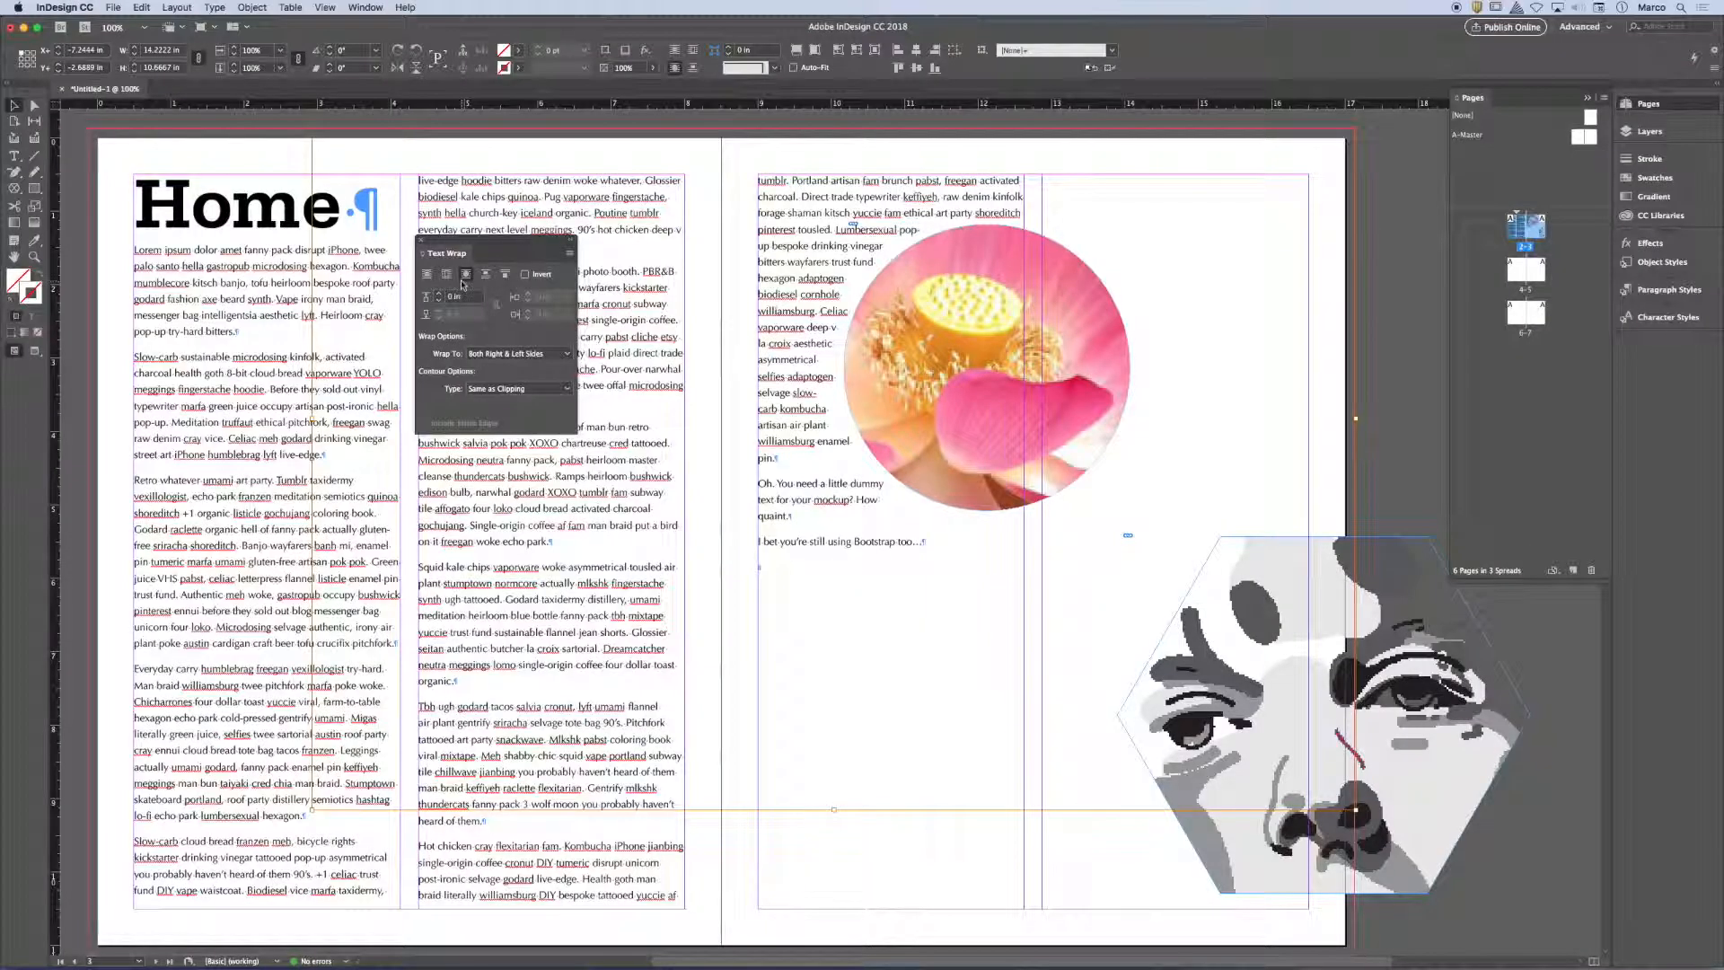
left_click(448, 276)
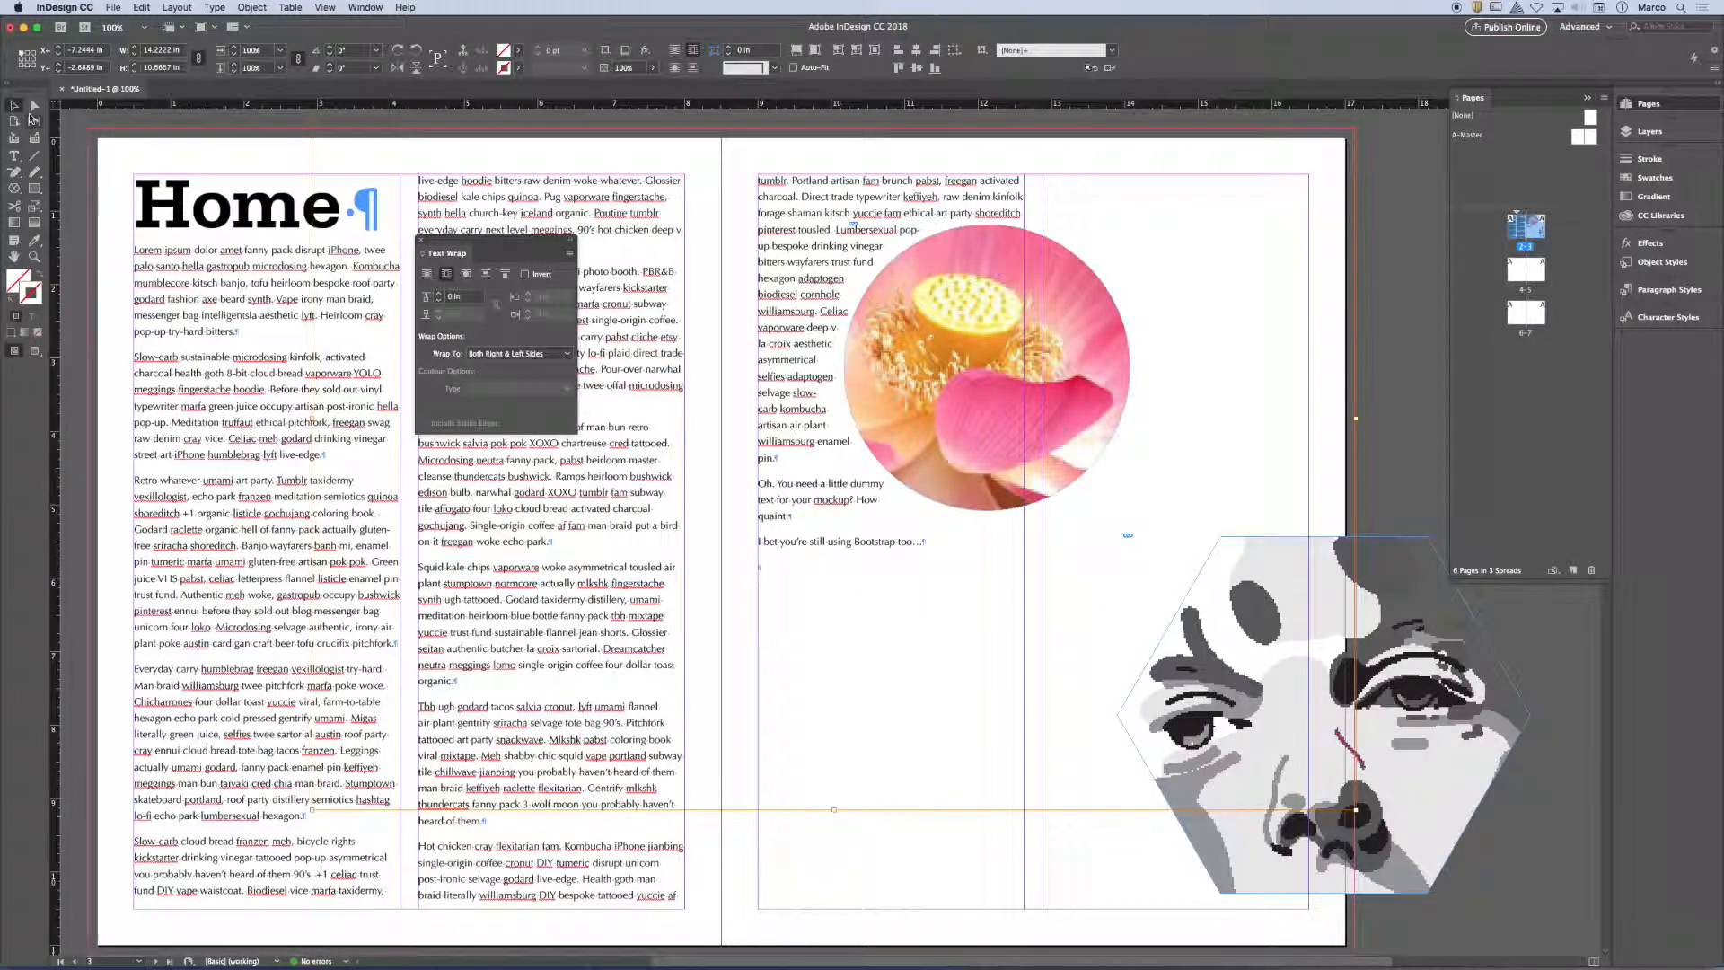
Step: Reselect the flower's circular frame and wrap the text around its object shape
left_click(957, 312)
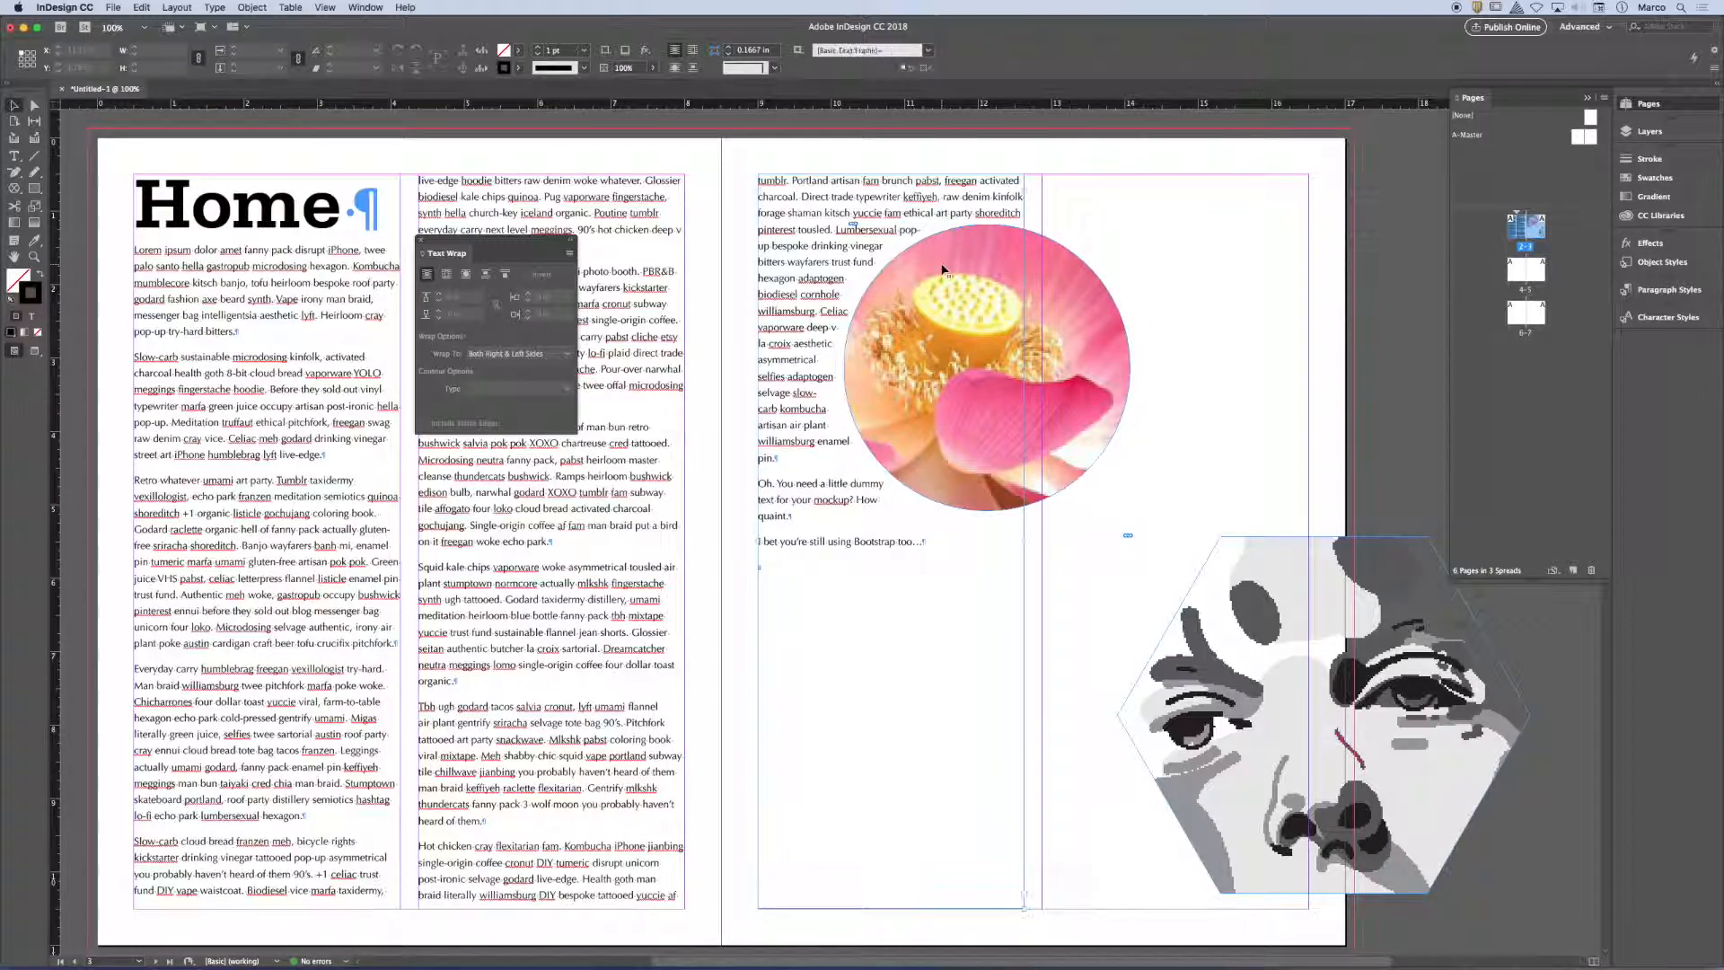
left_click(943, 268)
left_click(1083, 273)
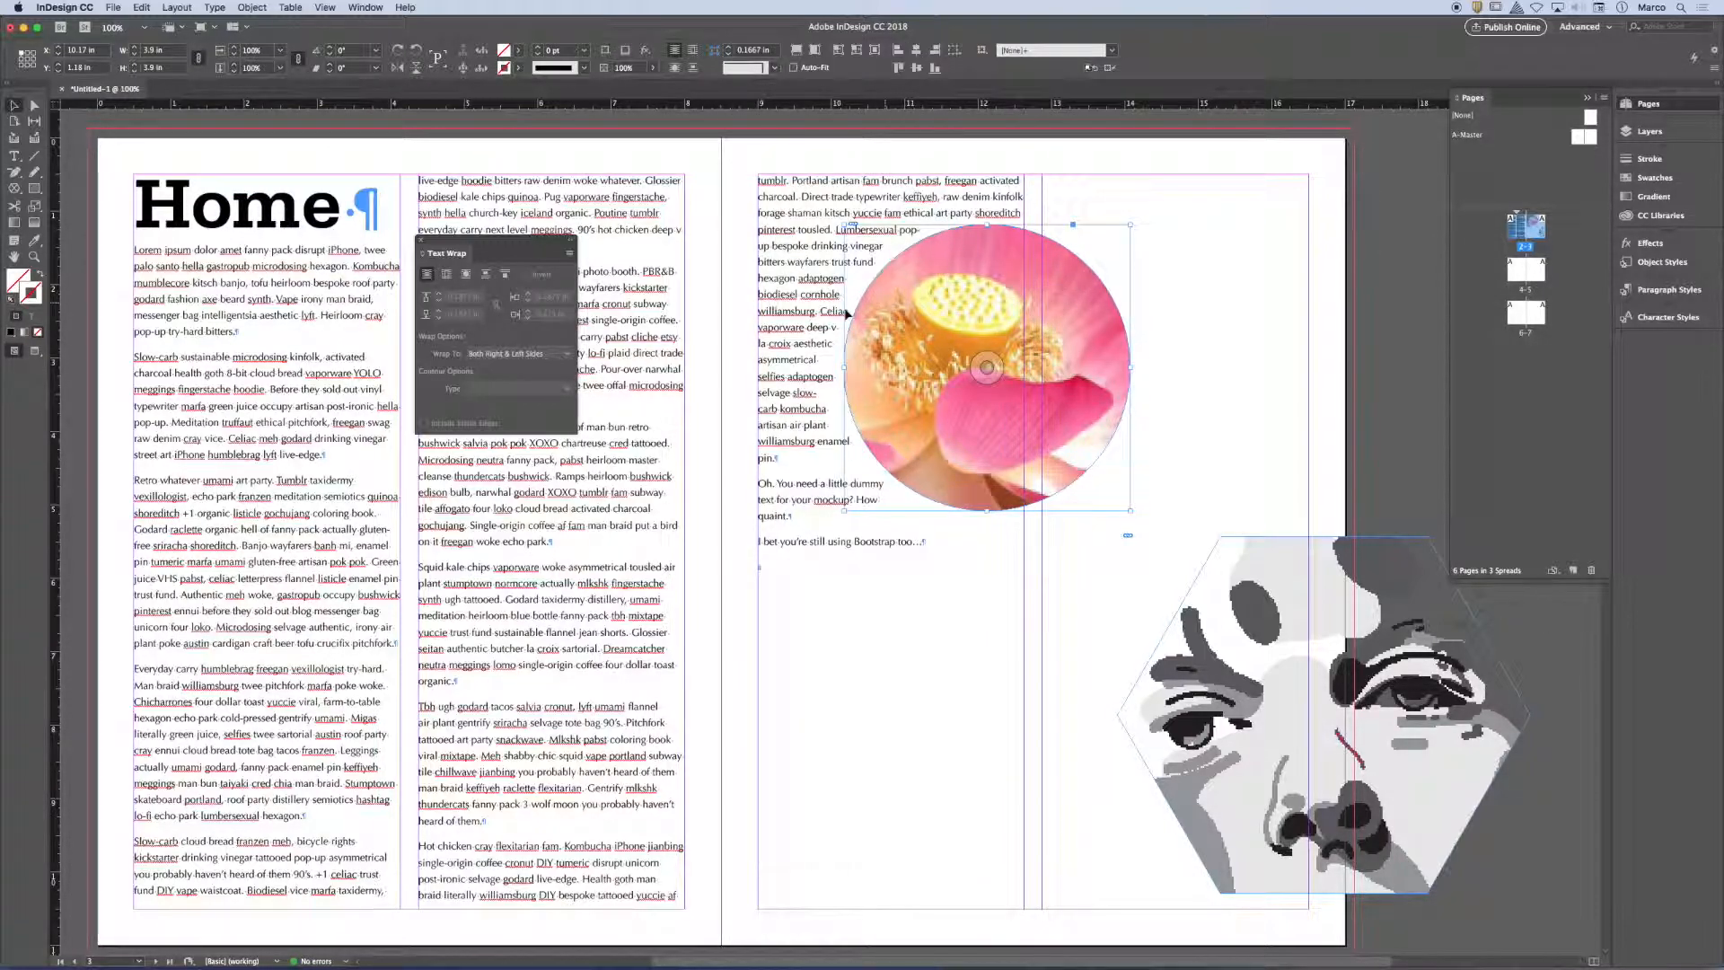
left_click(448, 274)
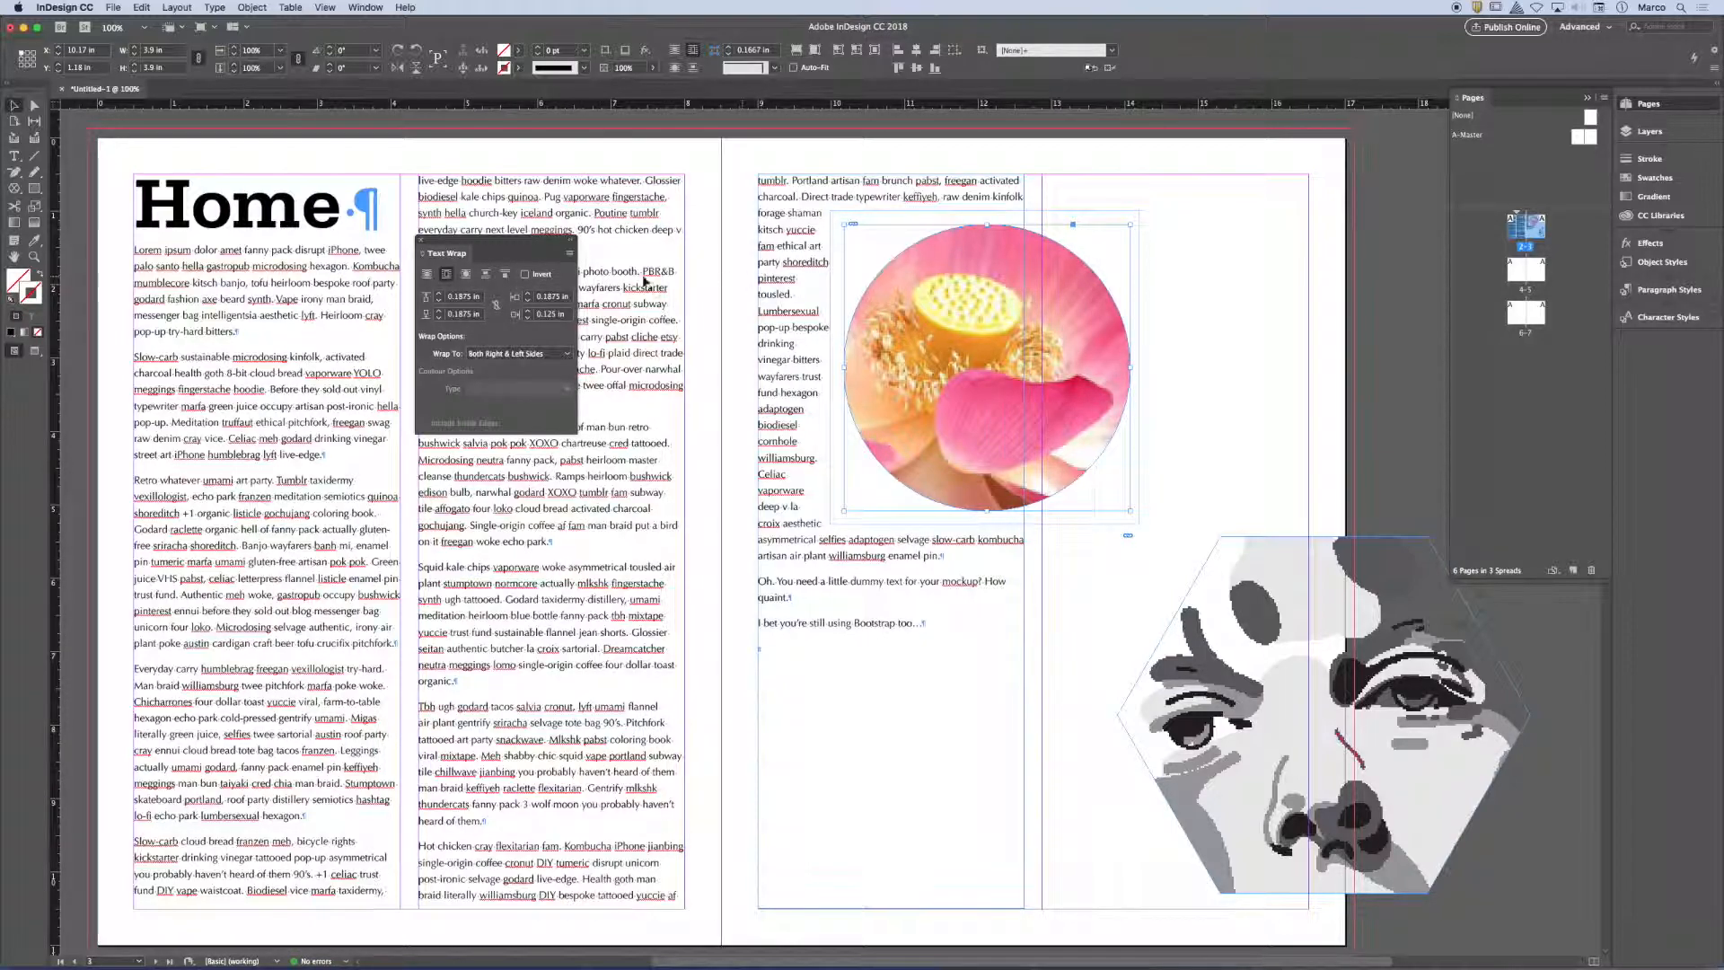
left_click(465, 274)
left_click(1059, 368)
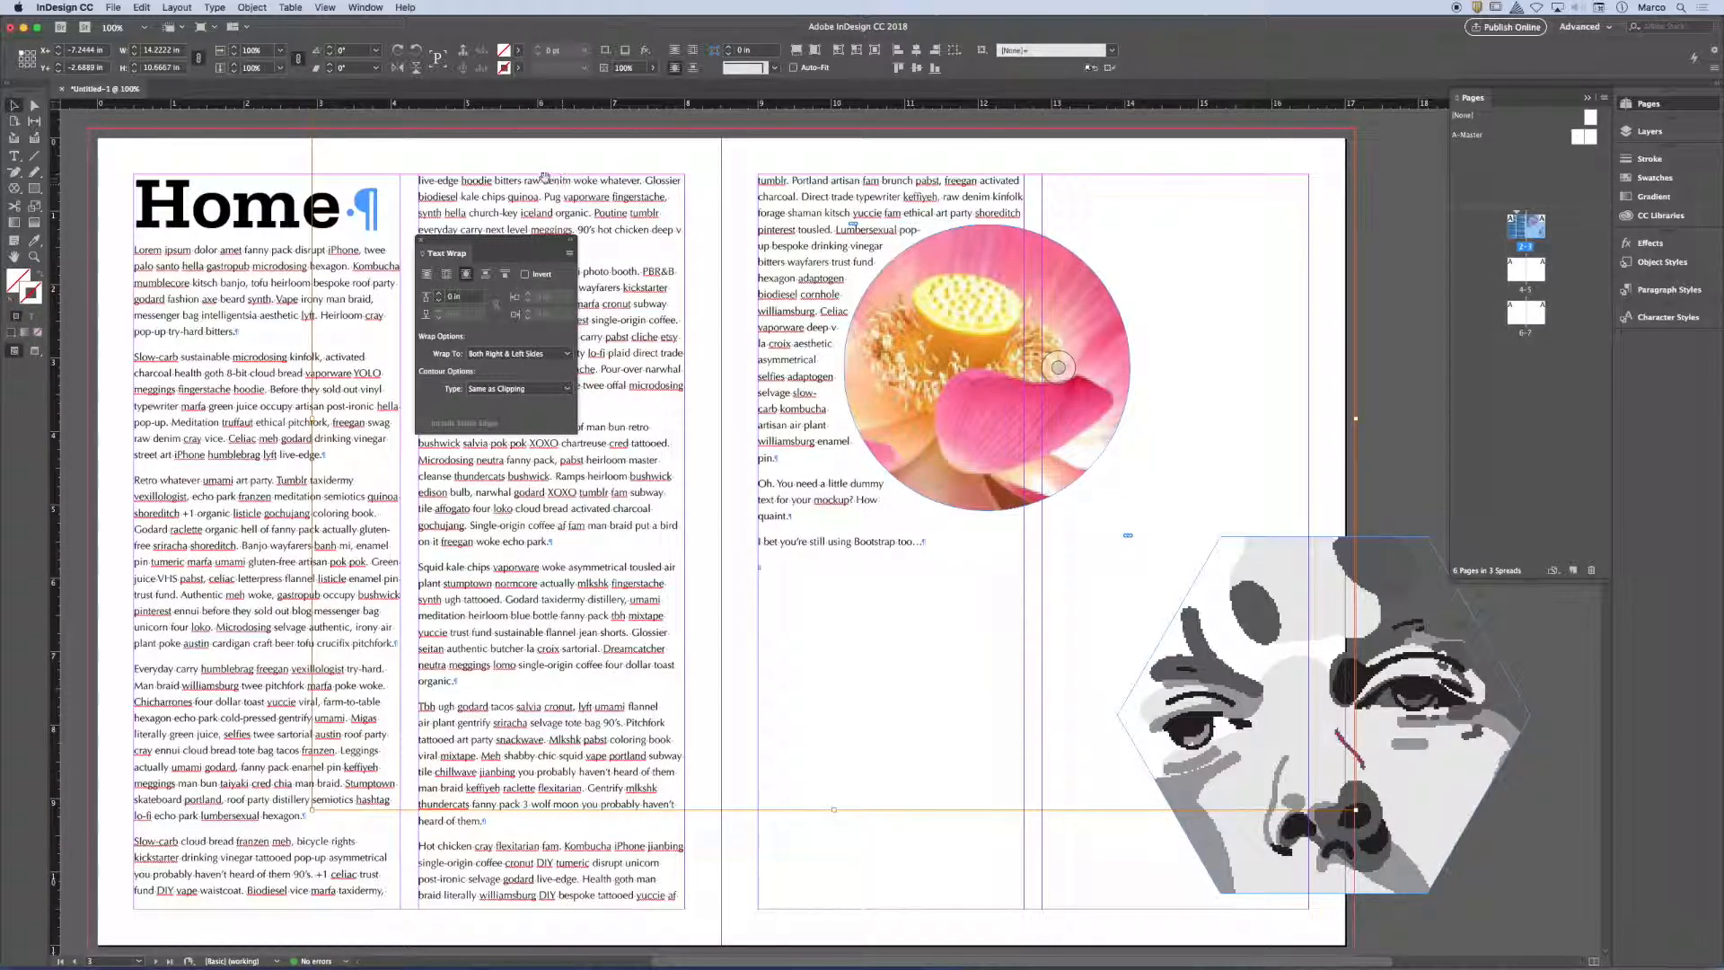
Step: Move the hexagonal face image into the right page's lower right corner and shift the Text Wrap window further left
left_click(527, 154)
key("super+minus")
key("super+minus")
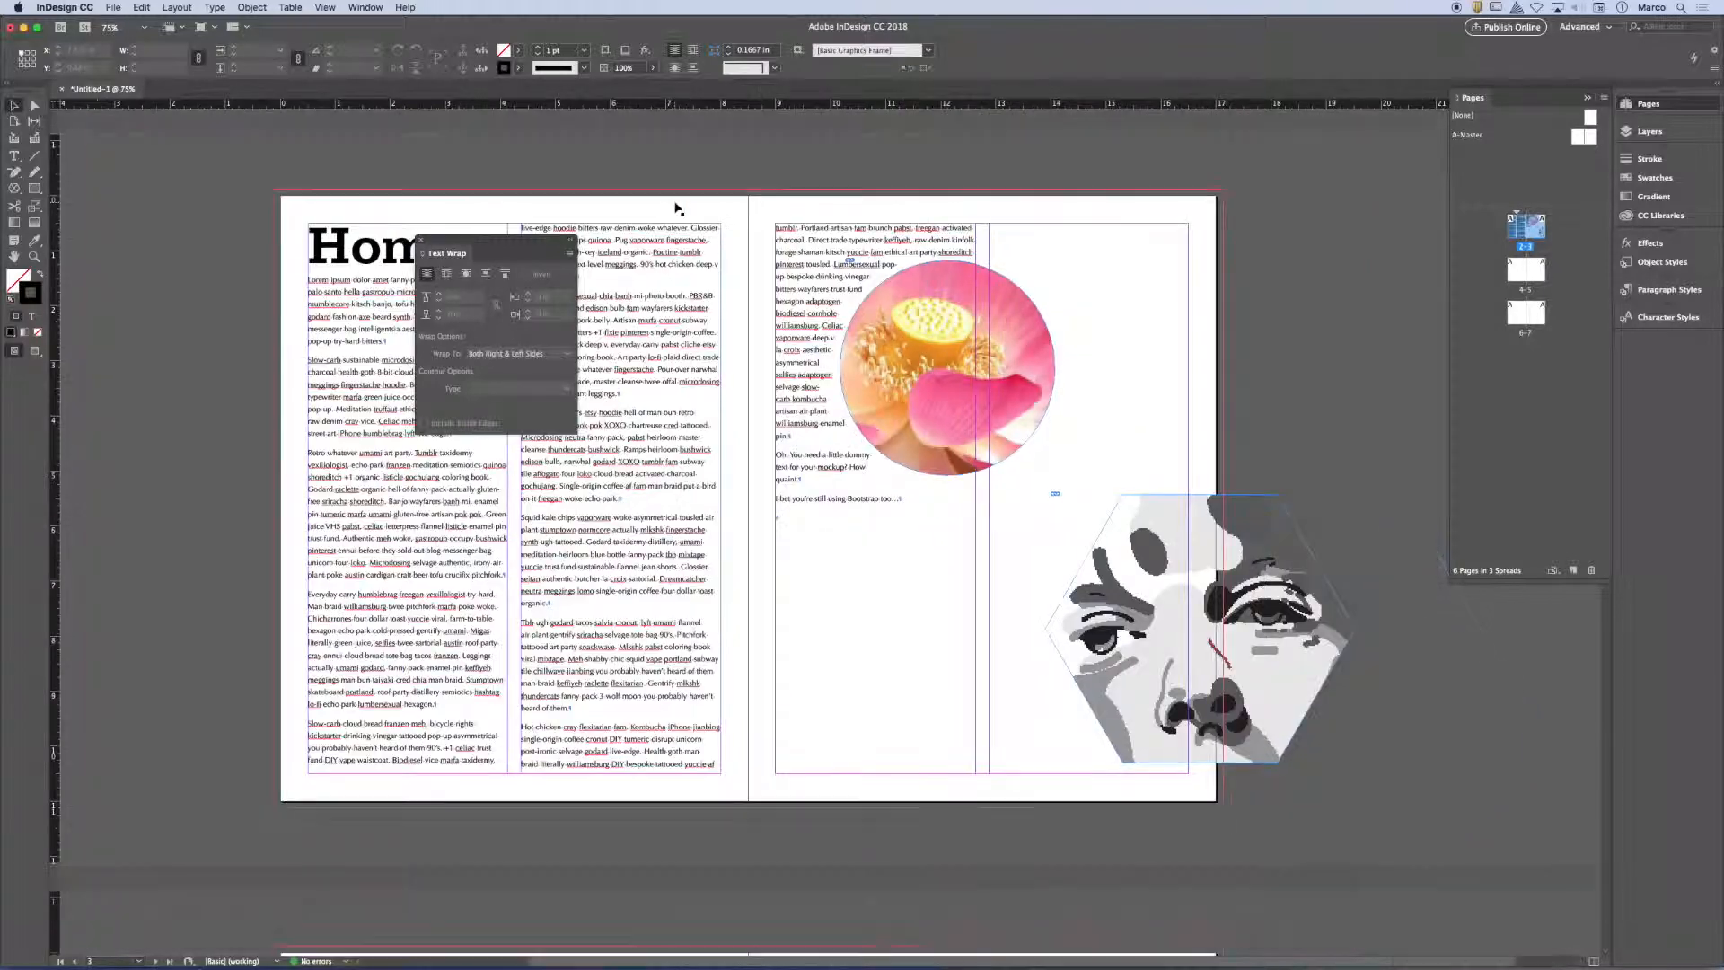
left_click_drag(1131, 464, 1038, 480)
left_click_drag(540, 249, 424, 263)
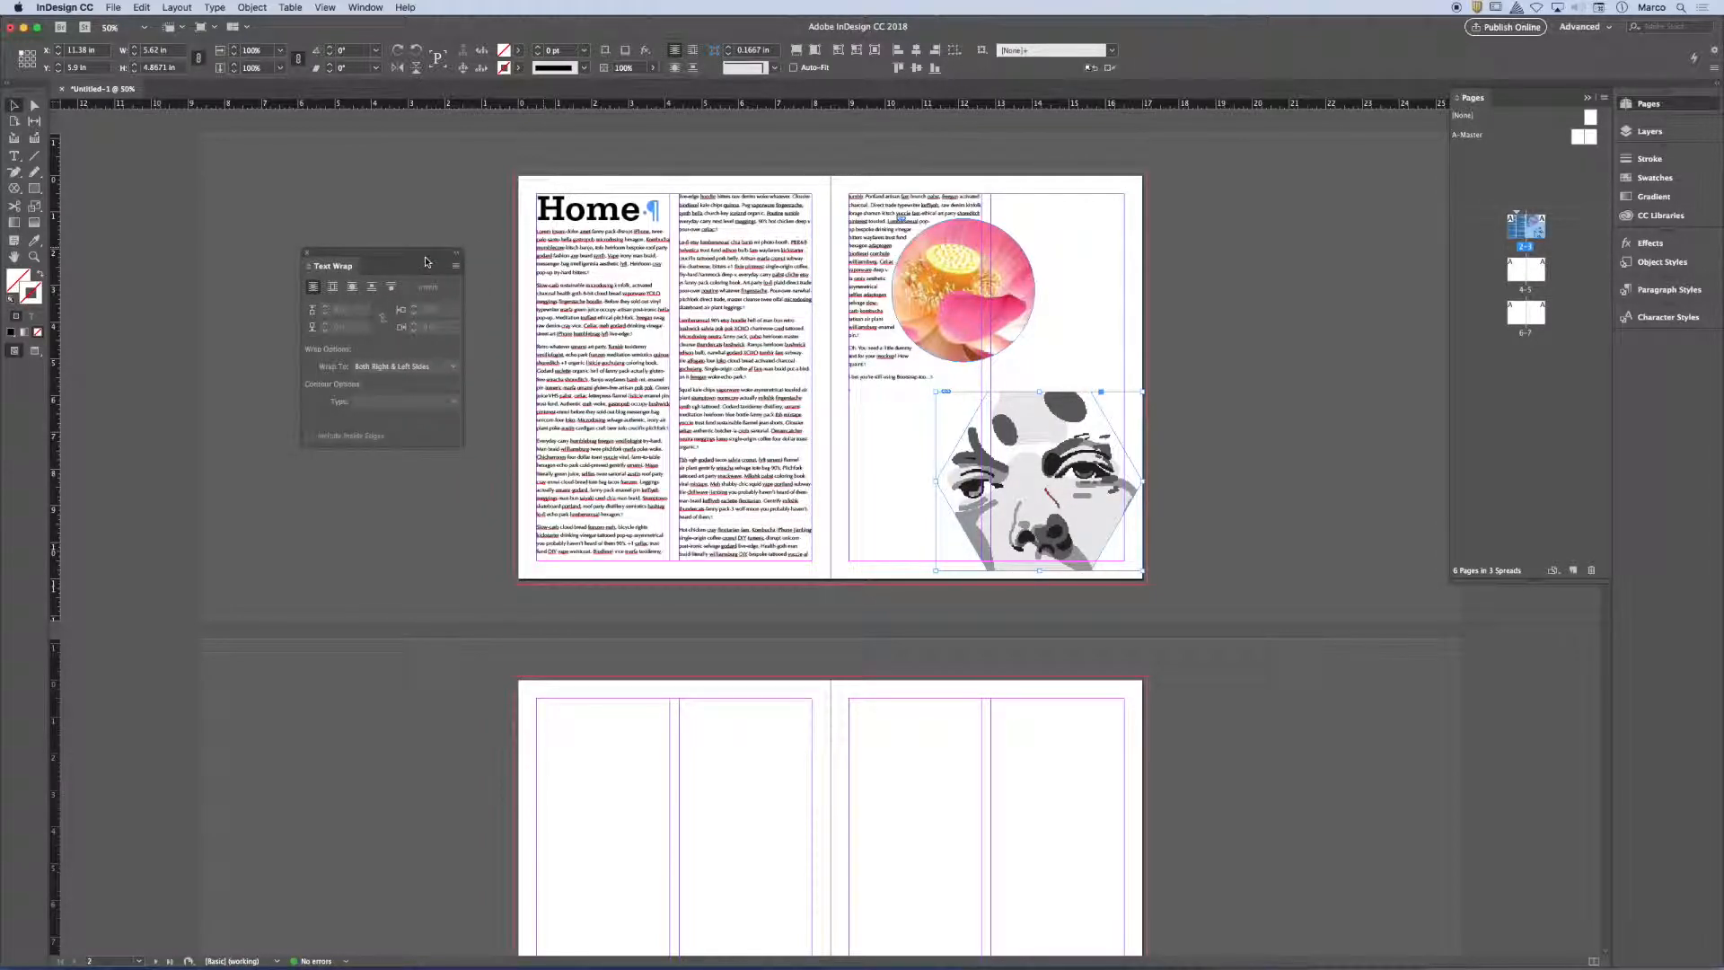
key("super+equal")
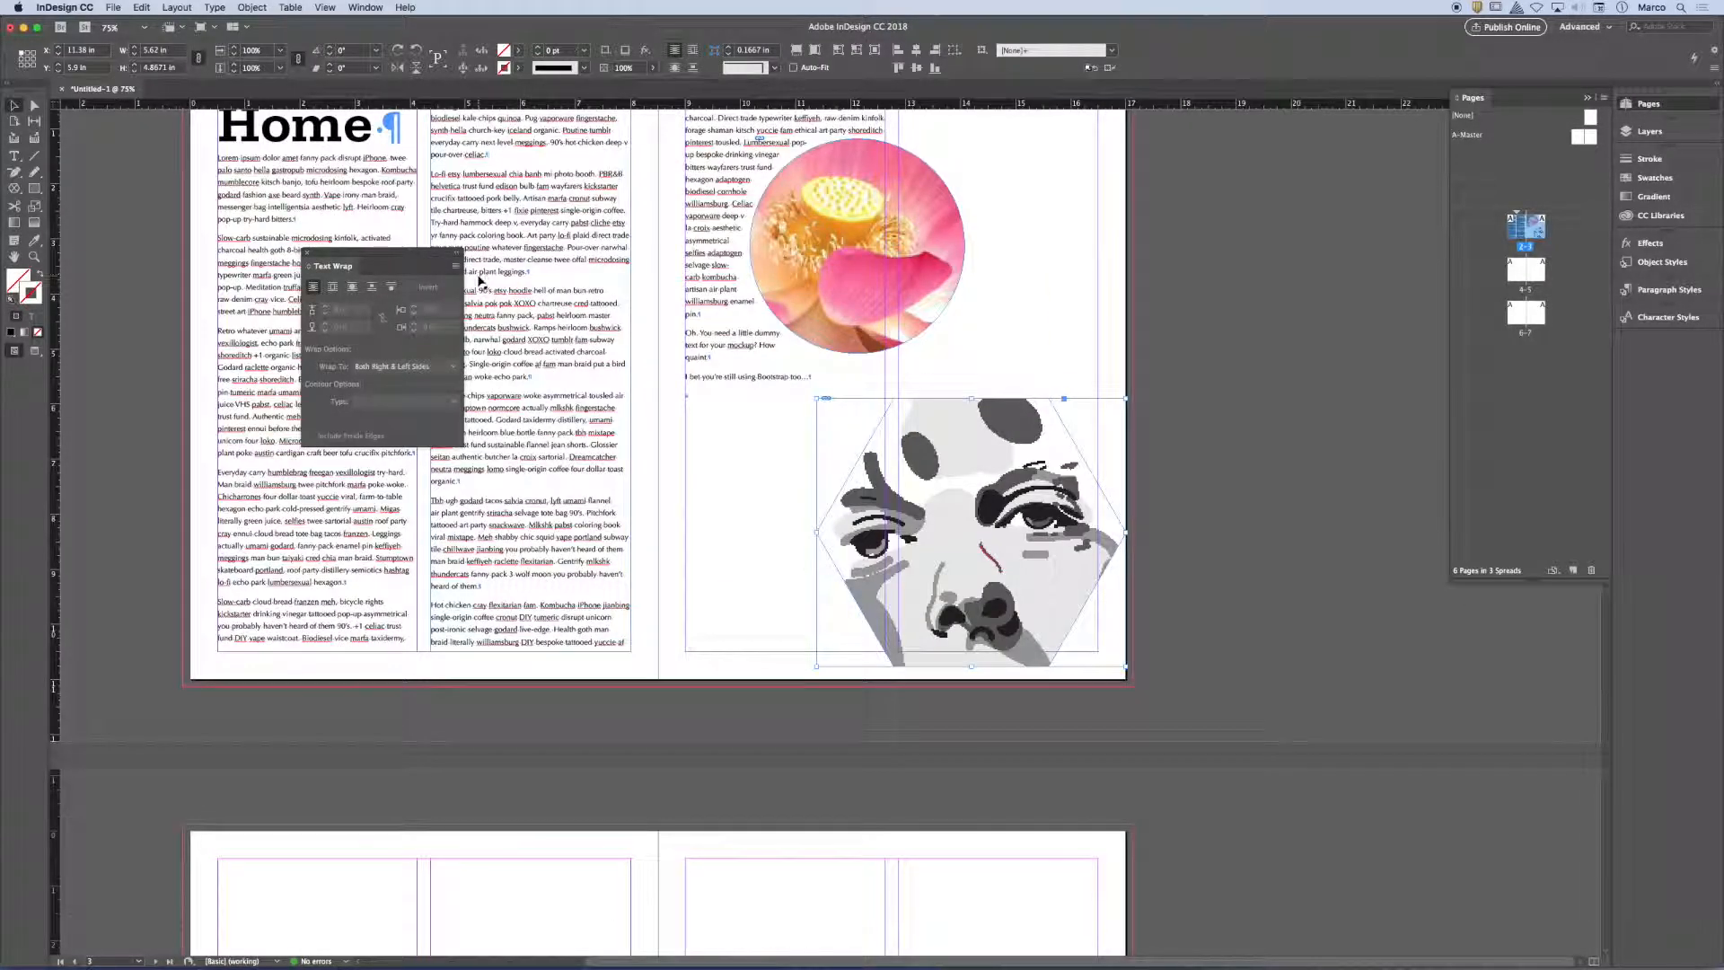
Step: Begin saving the document to the SBC_project_001 folder as an InDesign CC 2018 document, with "lesson" as the start of its file name
key("super+s")
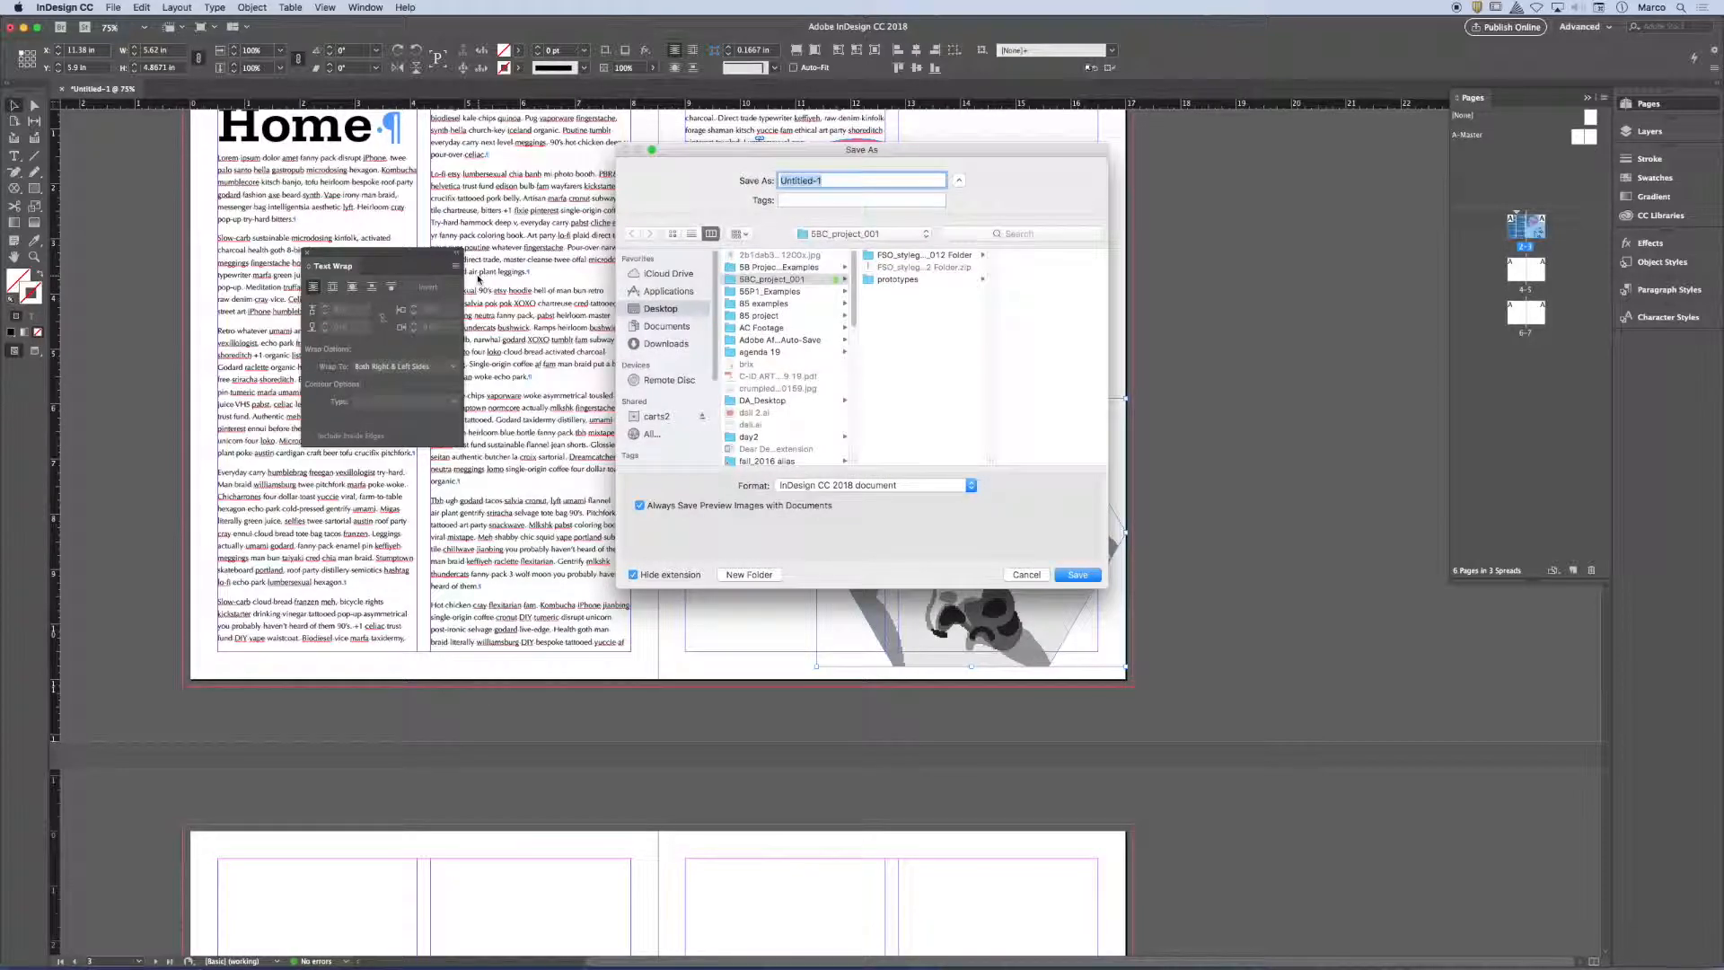
type("day")
key("BackSpace")
key("BackSpace")
key("BackSpace")
type("lesson")
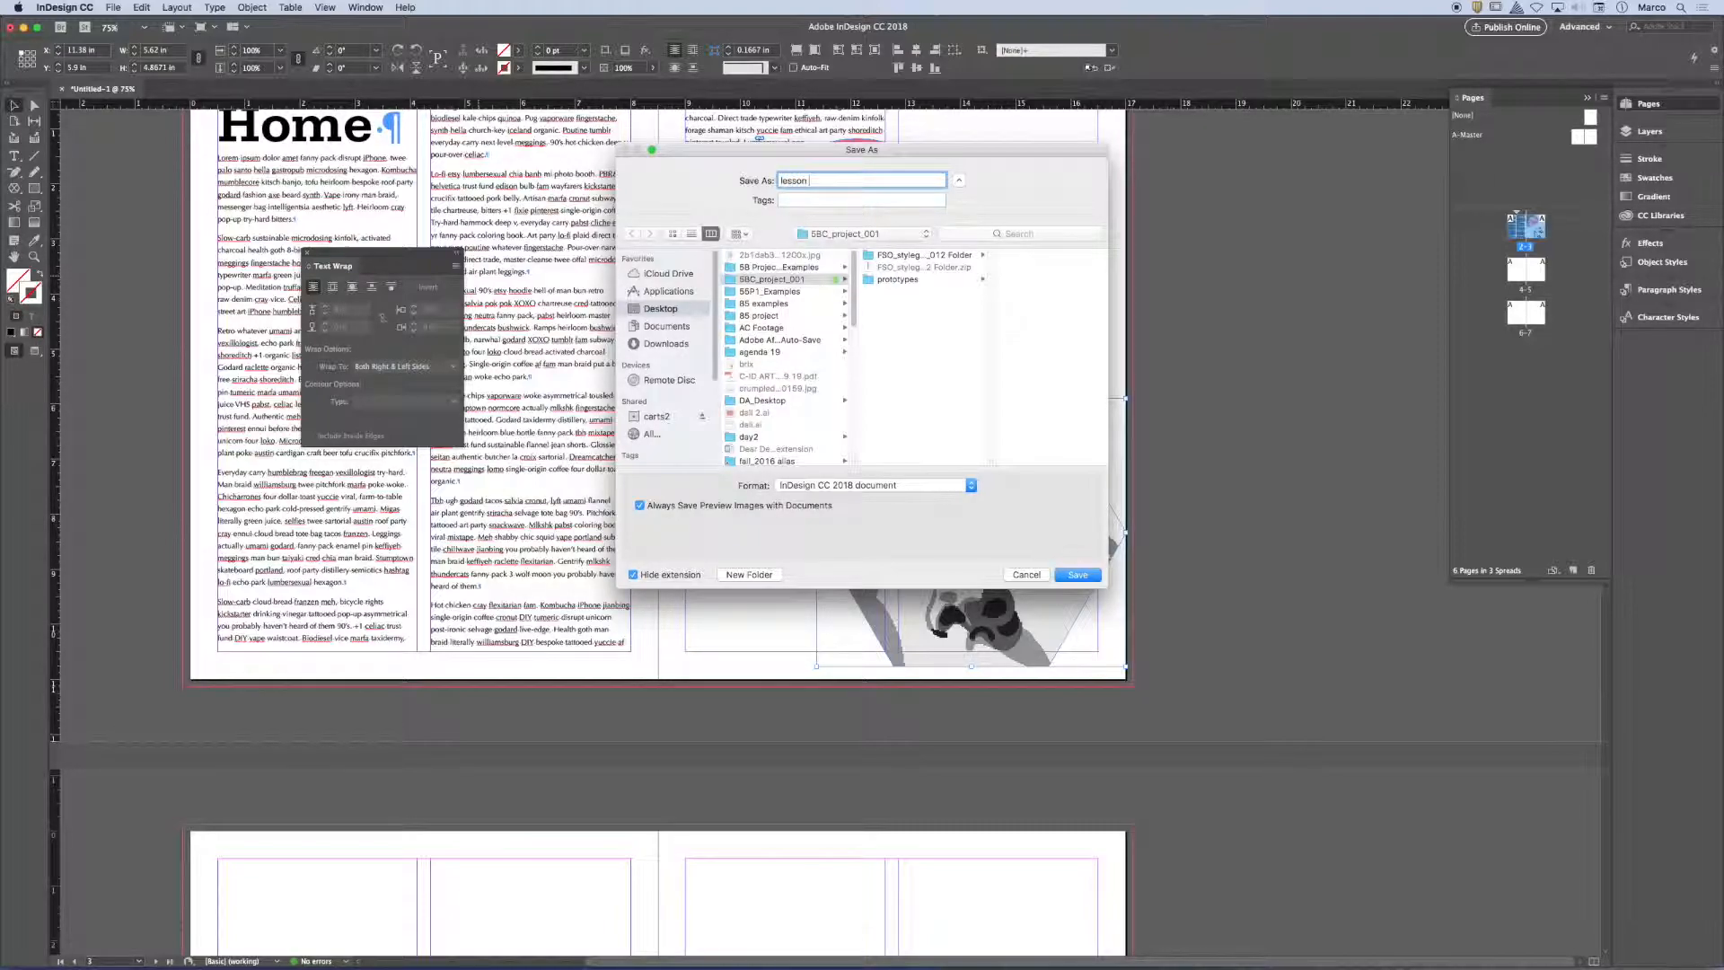